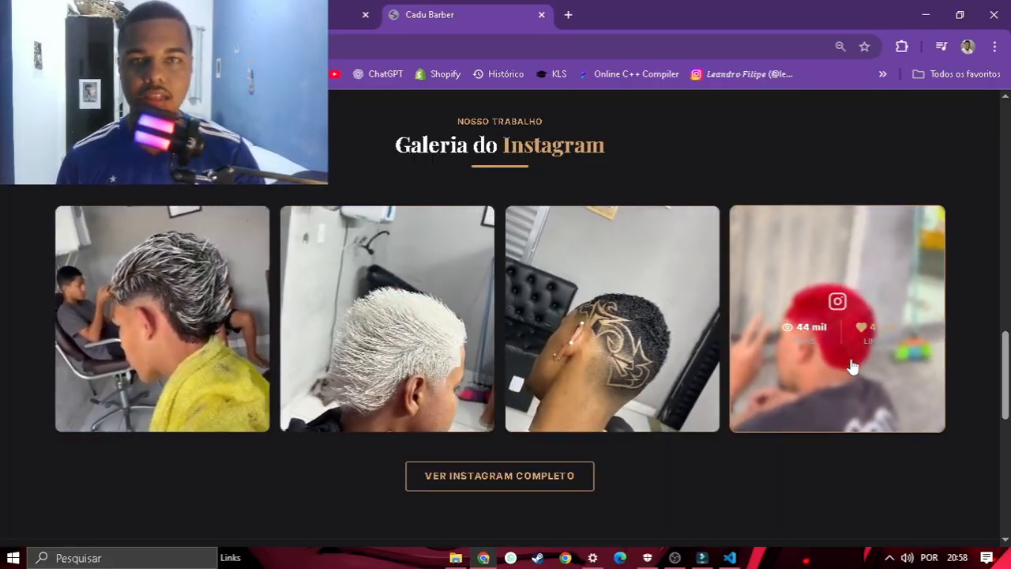
Step: Browse the services and start a booking for the Corte service
scroll(846, 367, "down", 2)
scroll(837, 359, "down", 3)
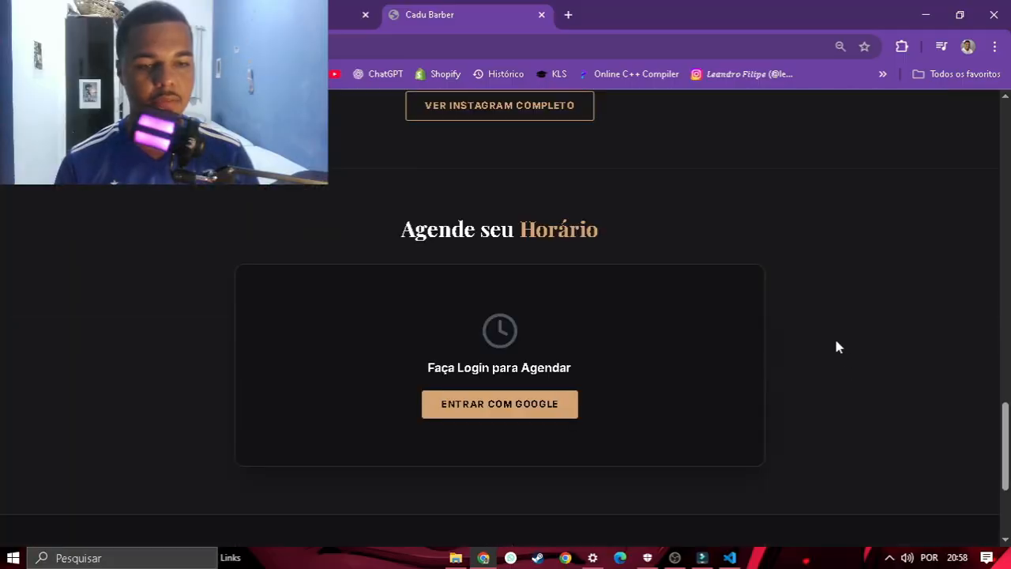
scroll(843, 442, "down", 2)
scroll(464, 186, "up", 1)
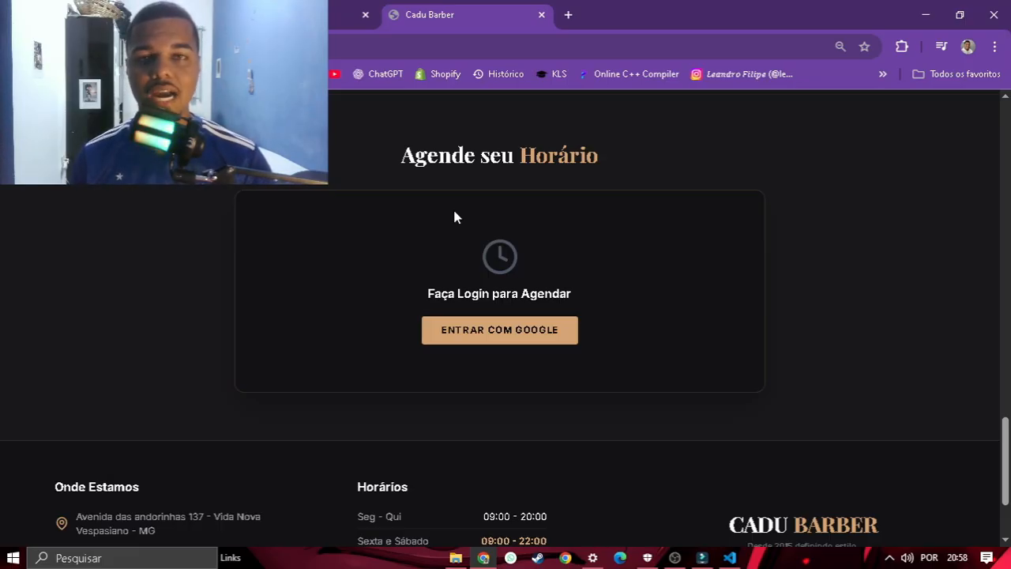
scroll(454, 217, "up", 15)
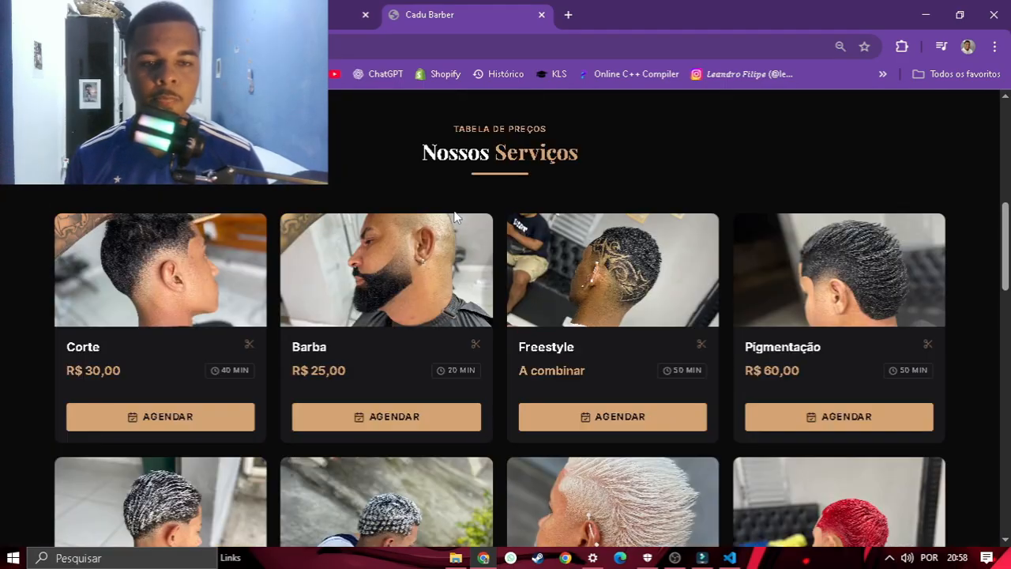
left_click(207, 423)
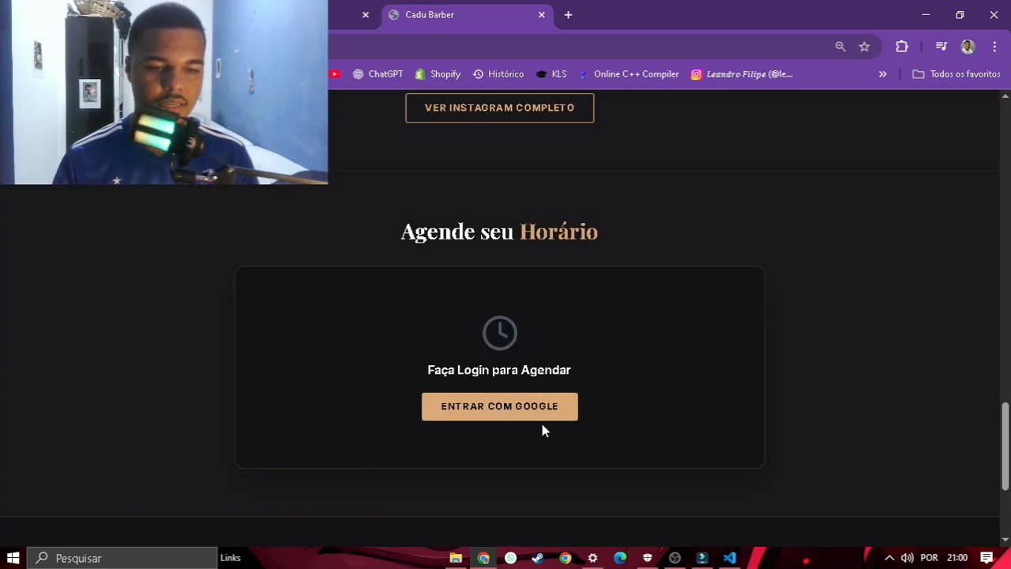
Step: Sign in with a Google account through the Identifique-se modal
left_click(483, 418)
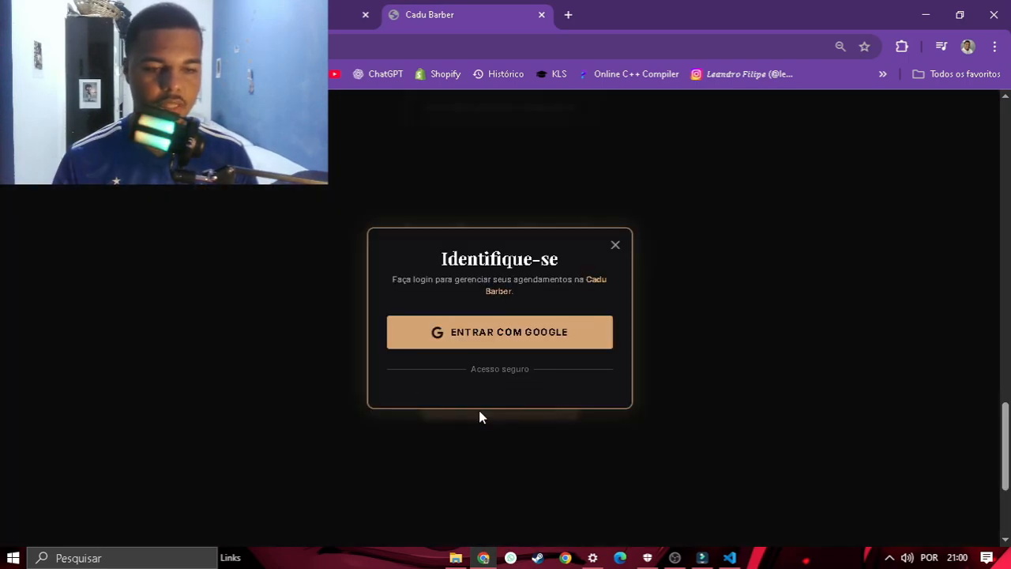
left_click(517, 338)
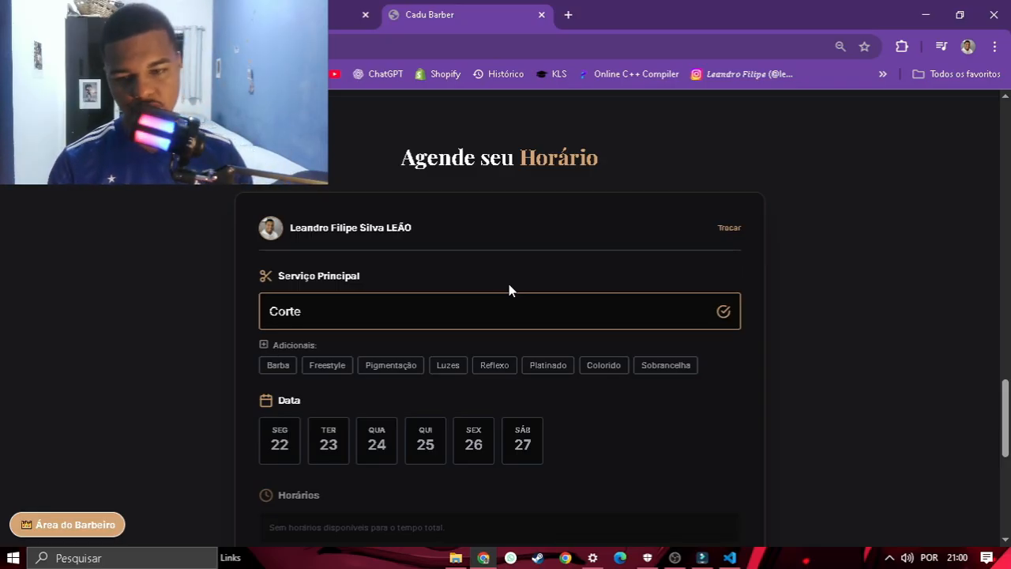
scroll(508, 290, "down", 1)
scroll(181, 197, "up", 1)
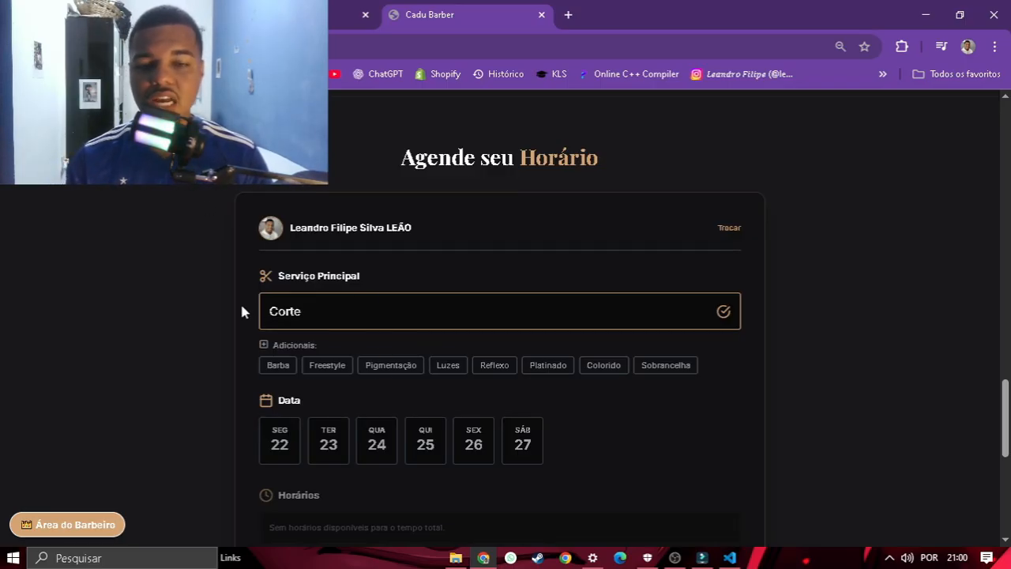
Step: Add Barba as an extra service to the Corte booking
left_click(294, 364)
scroll(135, 363, "down", 1)
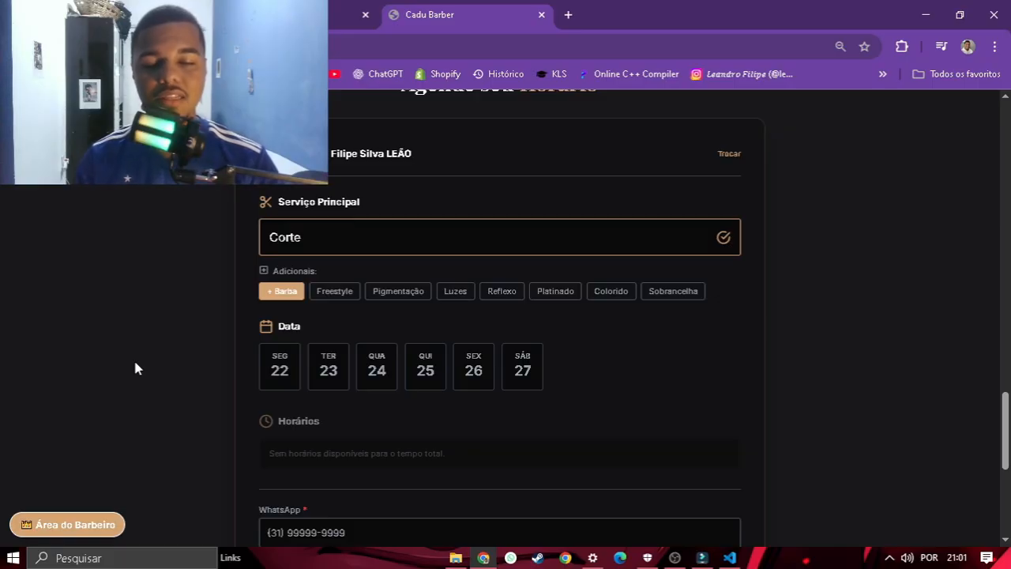
scroll(136, 365, "down", 1)
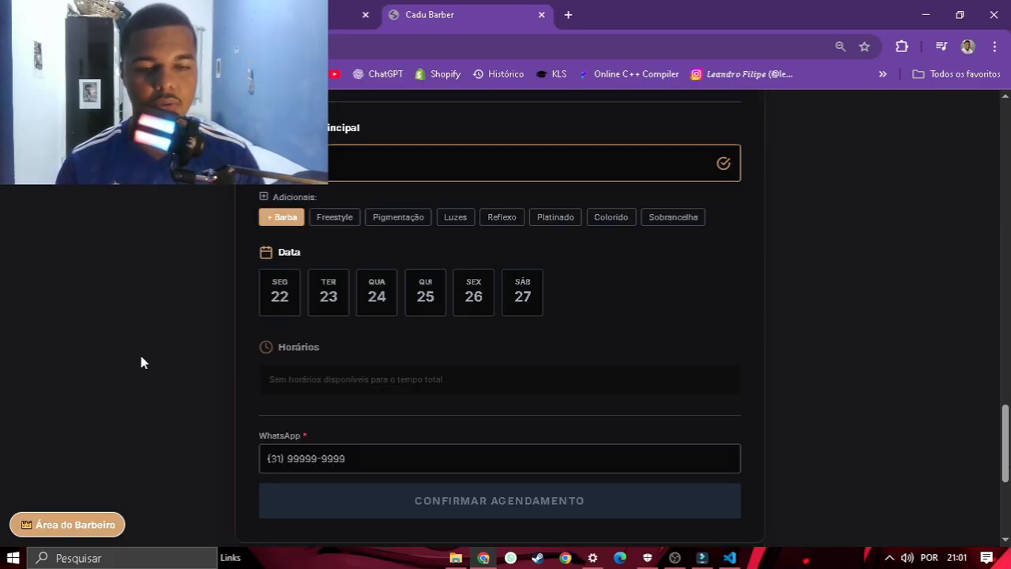
Step: Choose Tuesday the 23rd as the date and 09:00 as the time slot
left_click(272, 307)
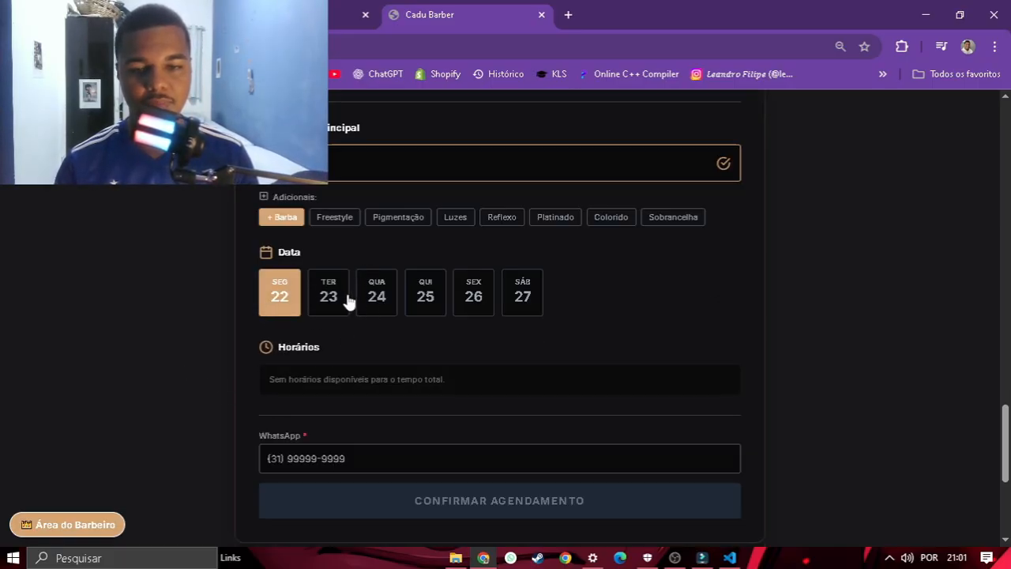
left_click(350, 300)
scroll(341, 385, "up", 15)
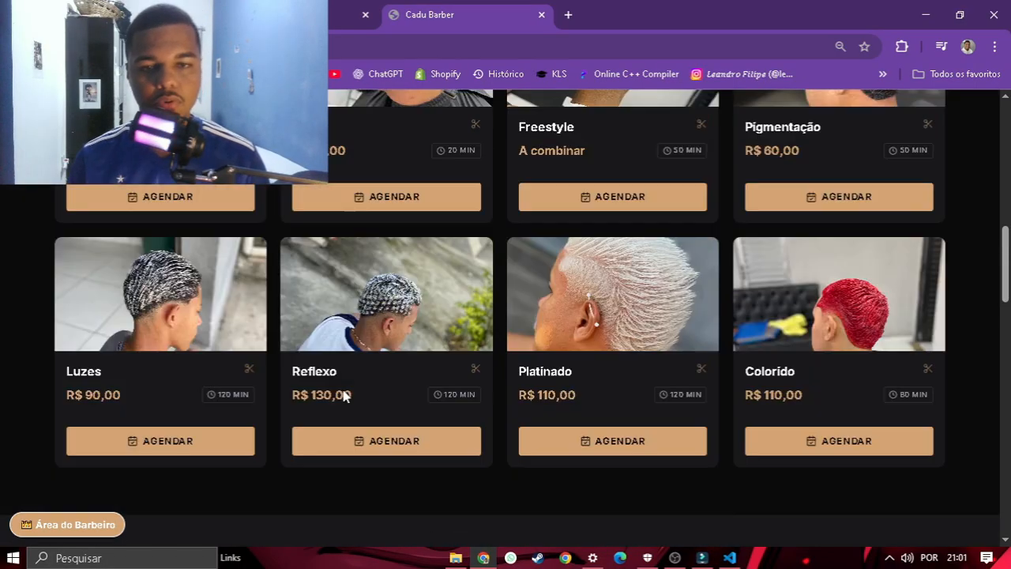
scroll(343, 391, "down", 15)
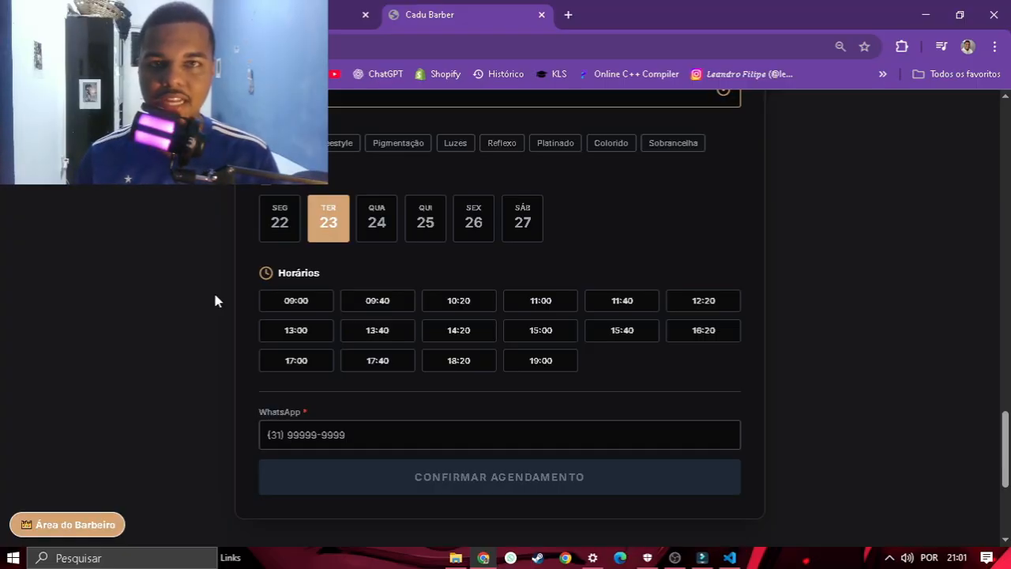
scroll(214, 300, "up", 15)
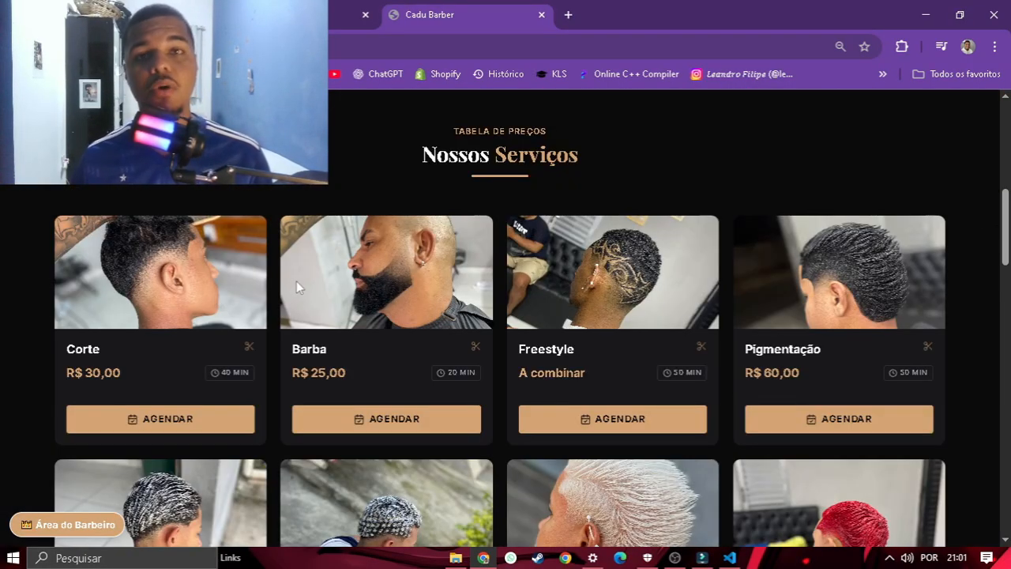
scroll(296, 280, "down", 15)
scroll(298, 287, "down", 2)
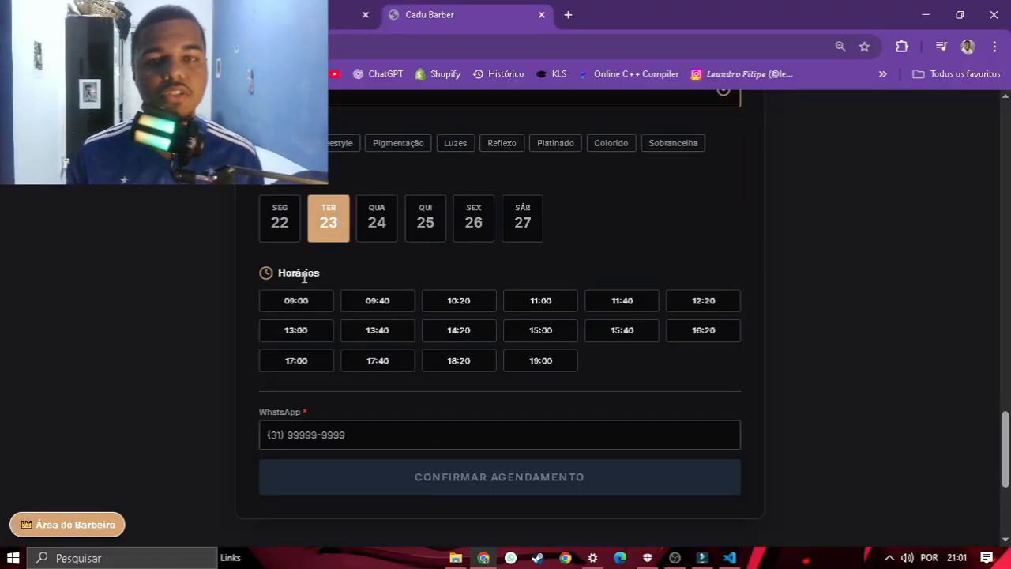
left_click(289, 310)
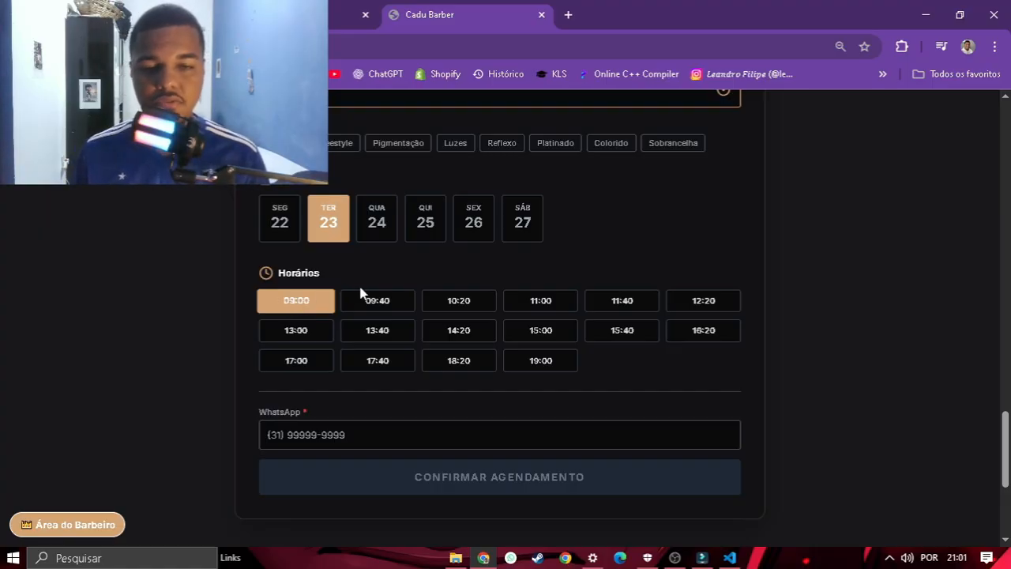
Step: Enter the WhatsApp number, confirm the booking, then recheck Tuesday 23's remaining slots
left_click(277, 421)
left_click(368, 491)
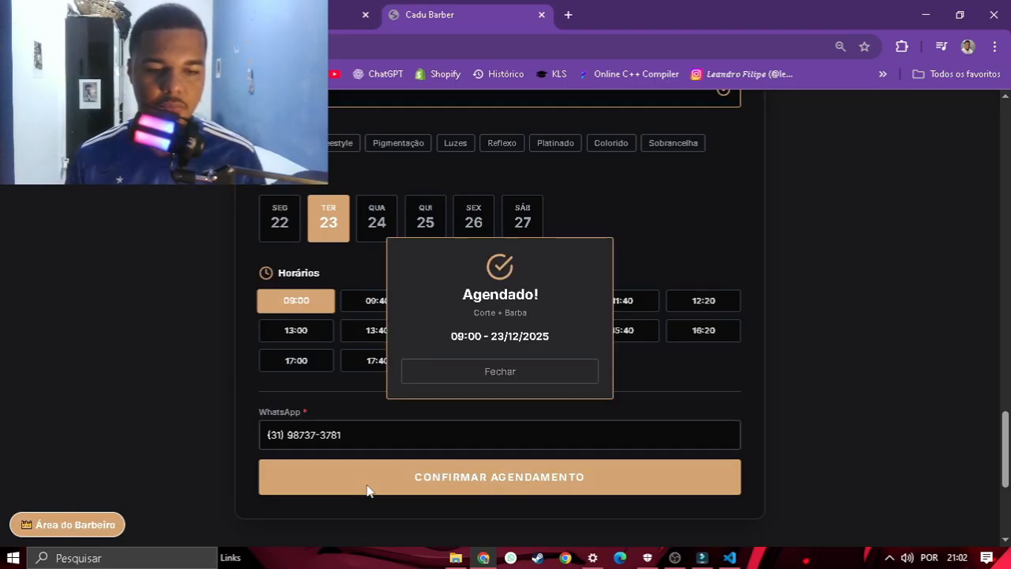
left_click(451, 368)
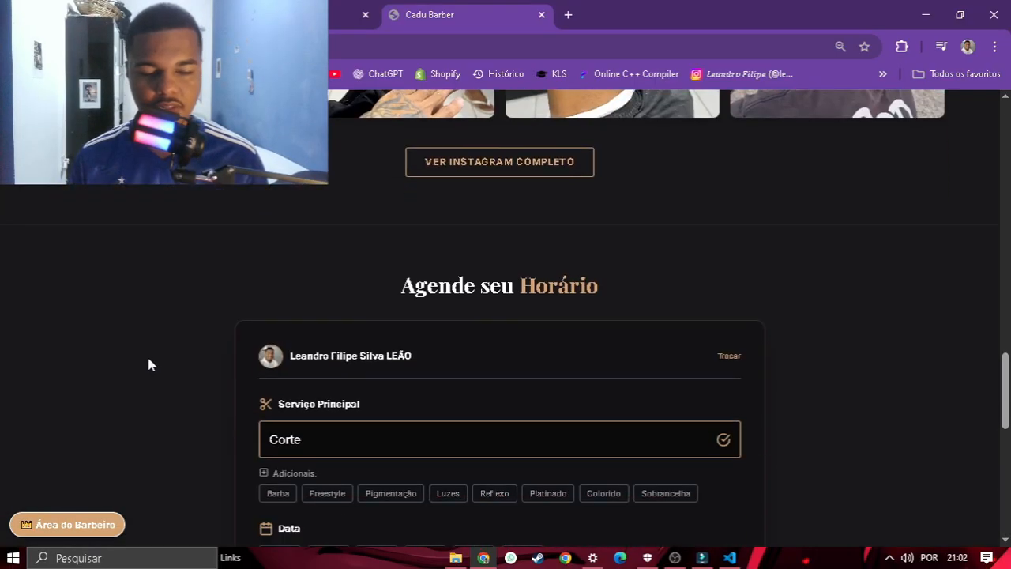
scroll(287, 329, "down", 3)
left_click(316, 255)
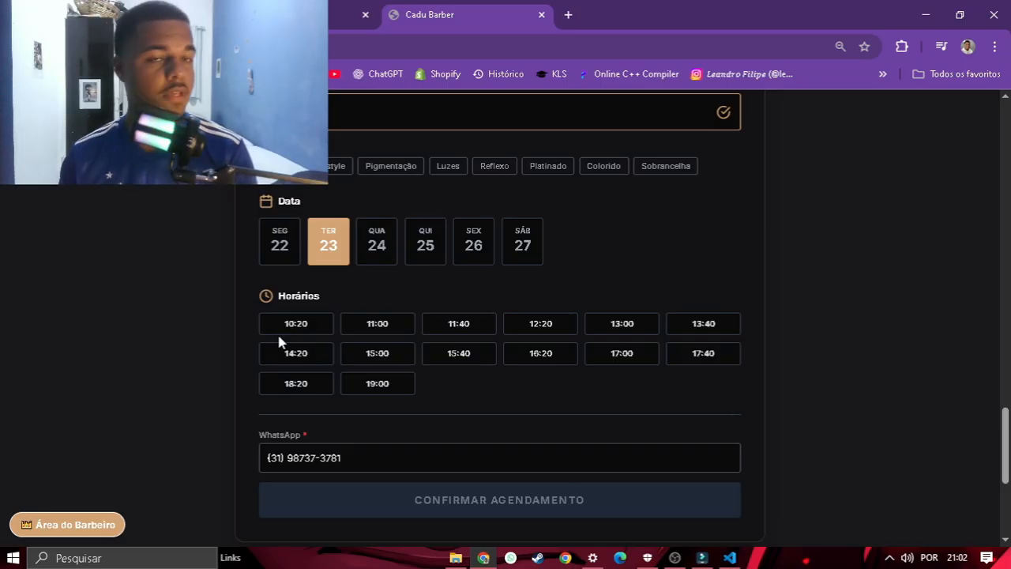
scroll(278, 342, "up", 1)
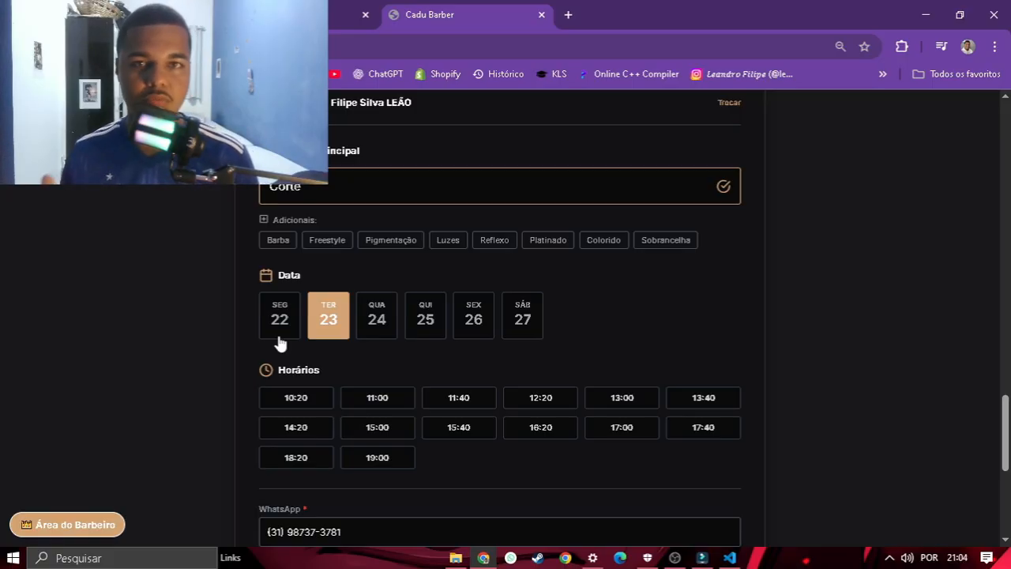
scroll(762, 344, "down", 1)
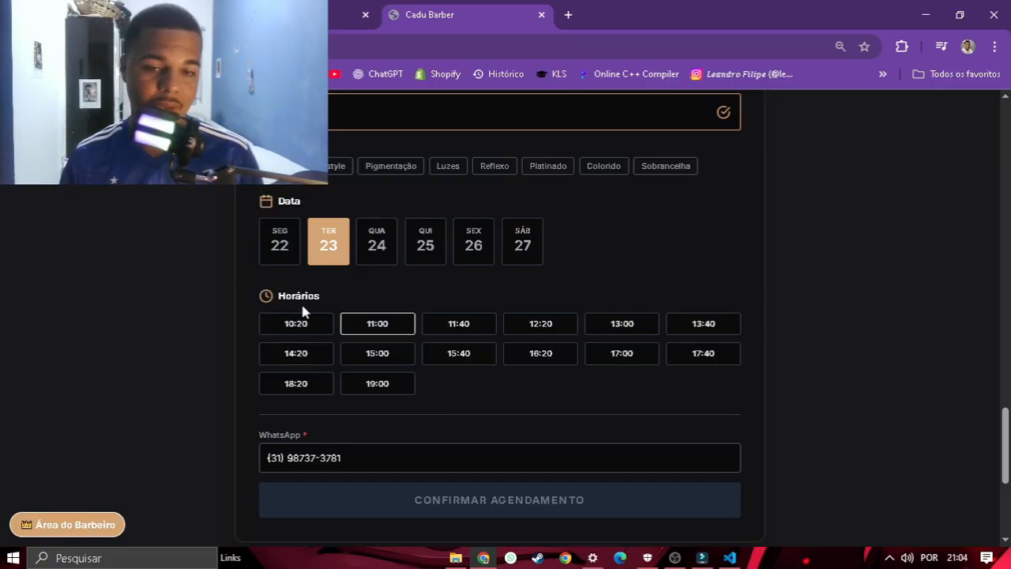
scroll(374, 290, "up", 1)
scroll(186, 272, "up", 15)
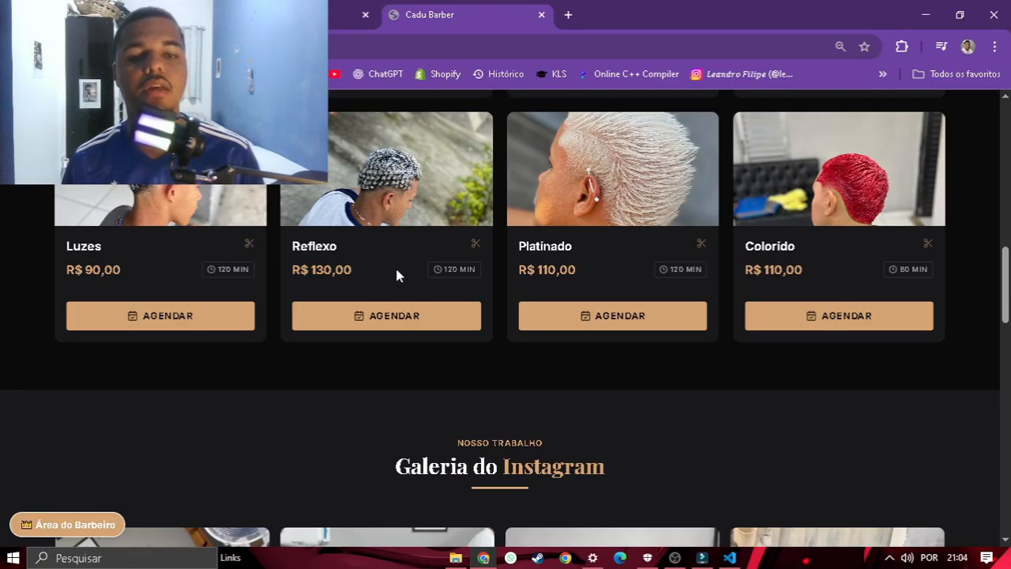
scroll(397, 274, "down", 4)
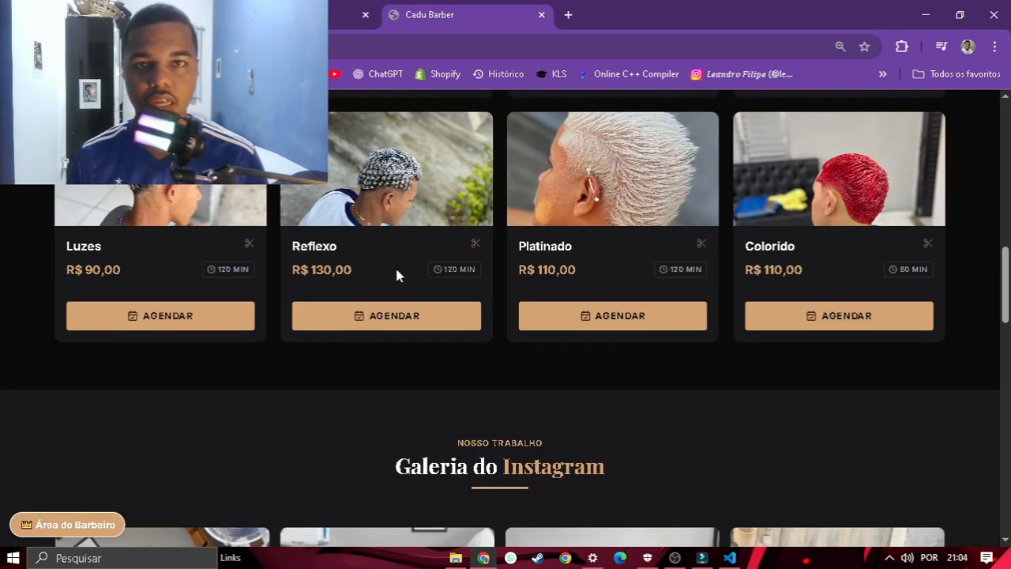
scroll(397, 274, "down", 2)
scroll(397, 274, "down", 10)
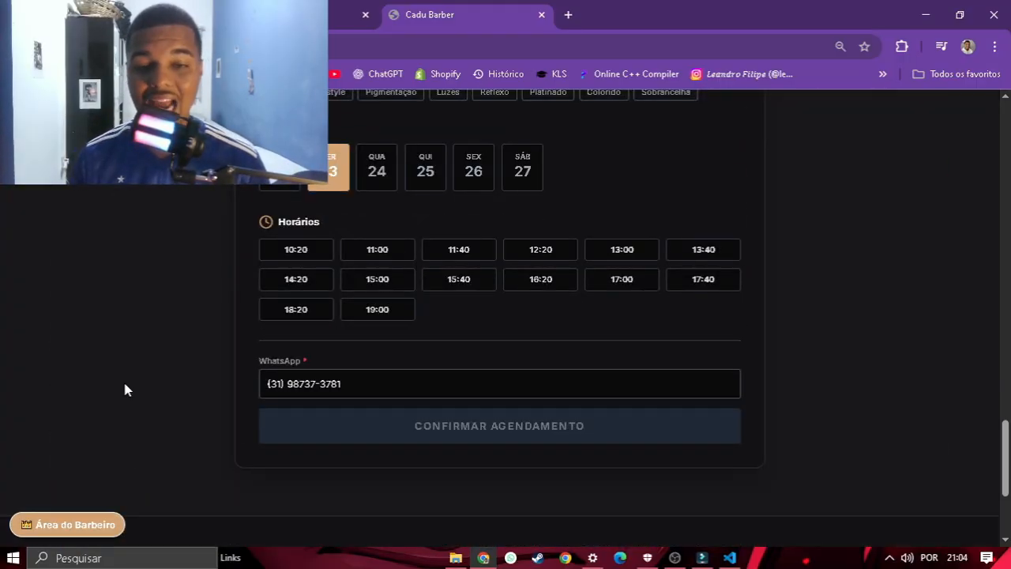
scroll(124, 383, "up", 2)
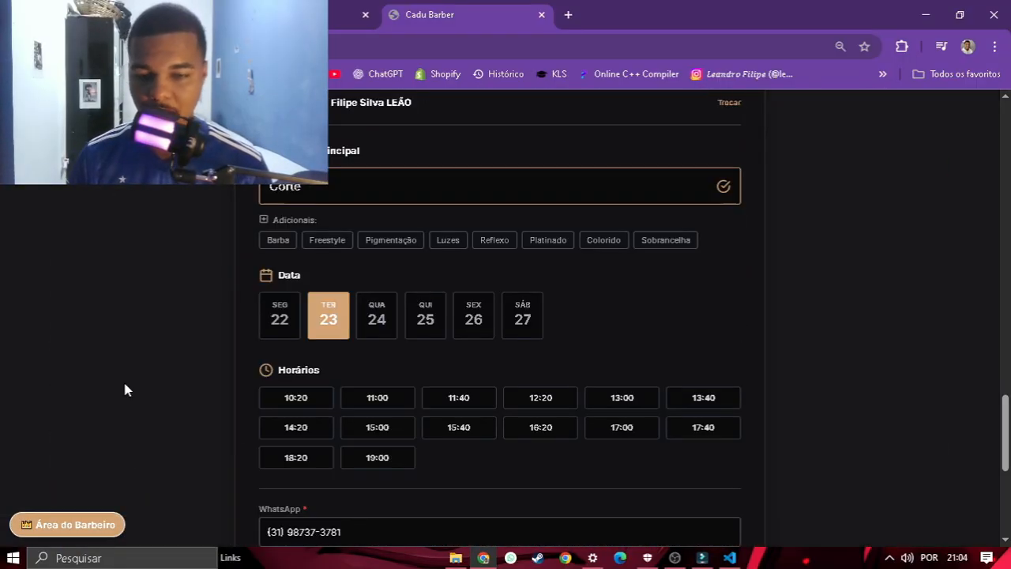
Step: Open Área do Barbeiro and edit the services of the 09:00 appointment
left_click(123, 528)
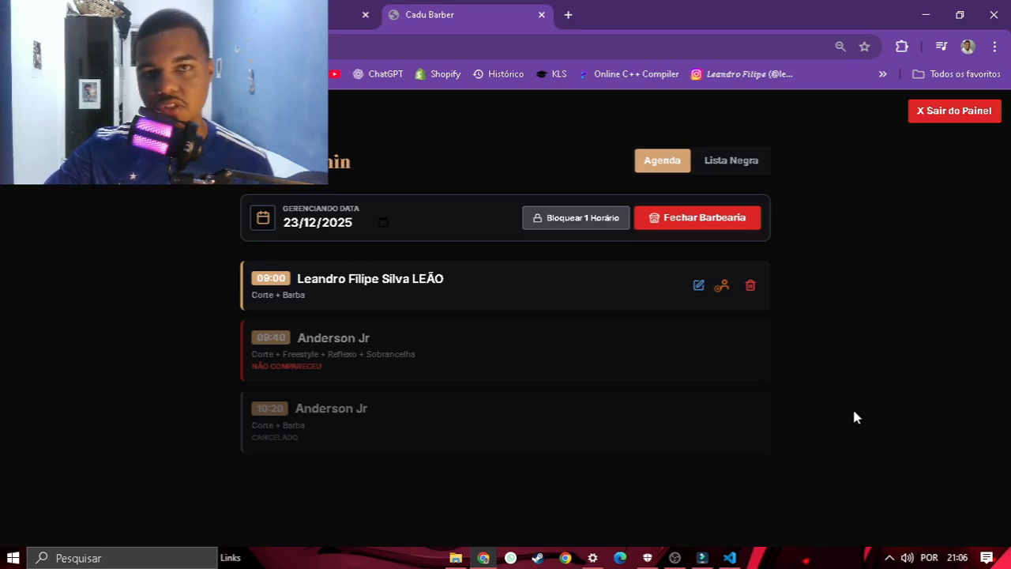
left_click(698, 286)
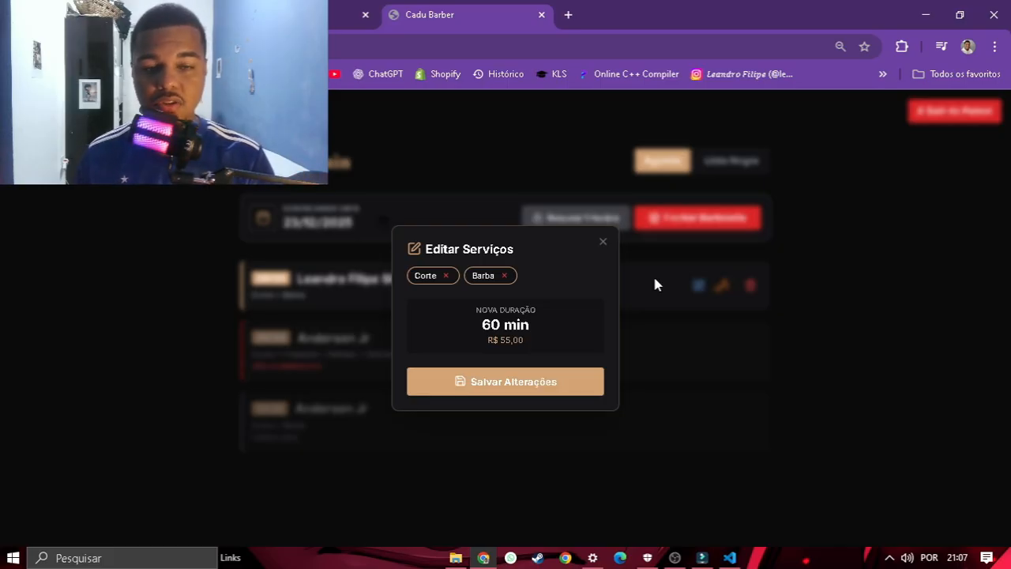
Step: Remove Barba from the 09:00 appointment so only Corte remains, and save
left_click(602, 242)
left_click(695, 286)
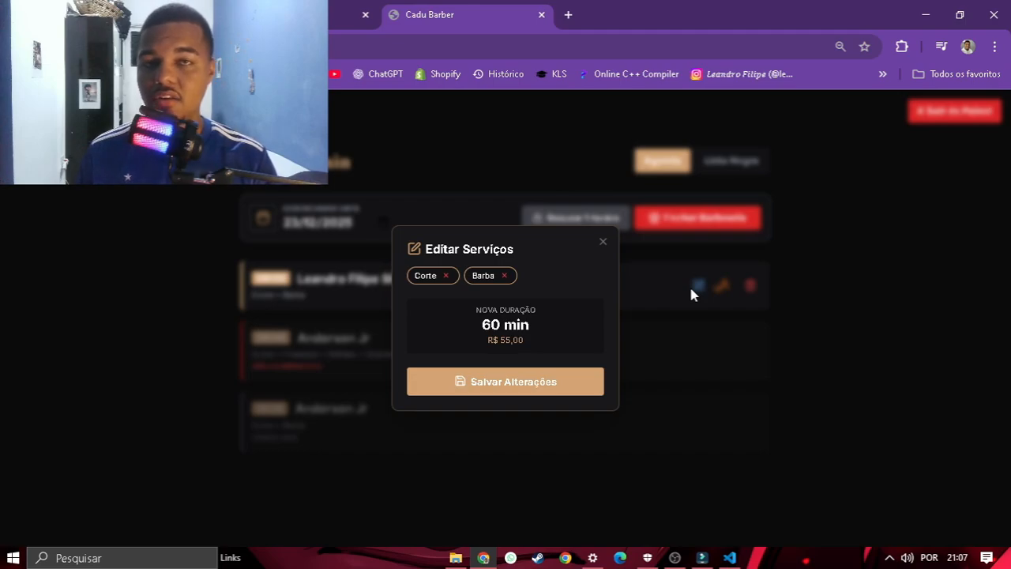
left_click(503, 275)
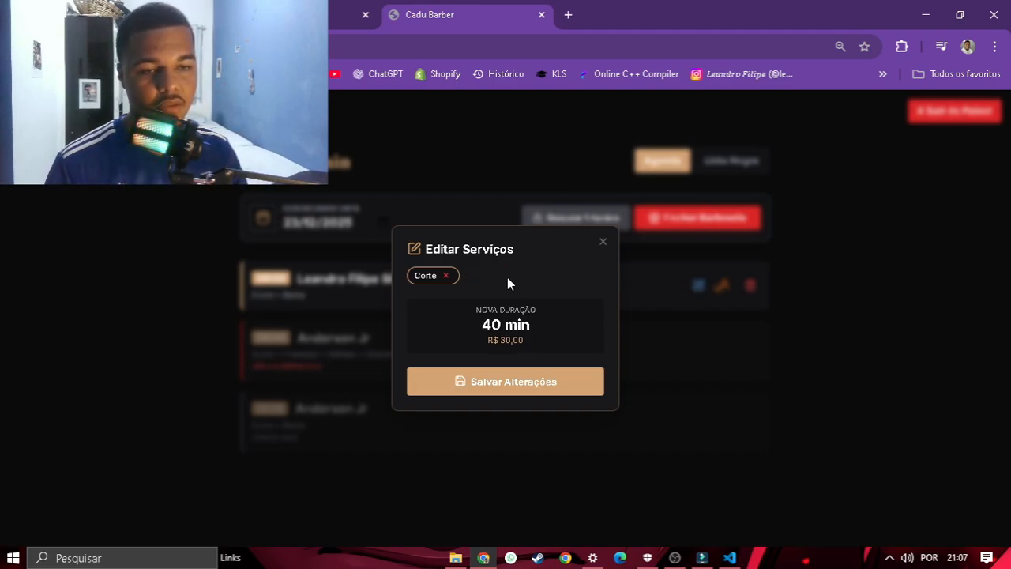
left_click(513, 382)
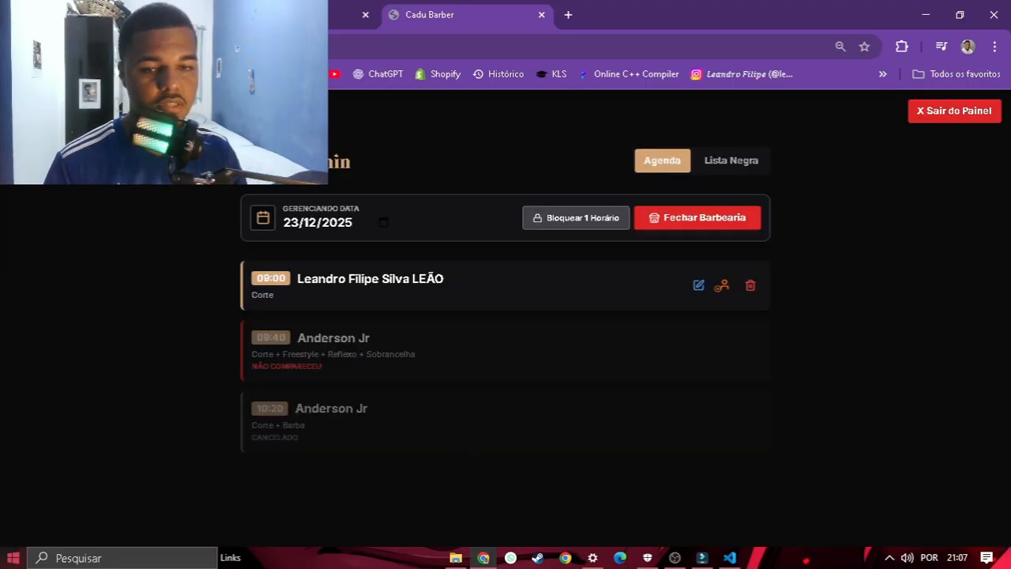
left_click(948, 111)
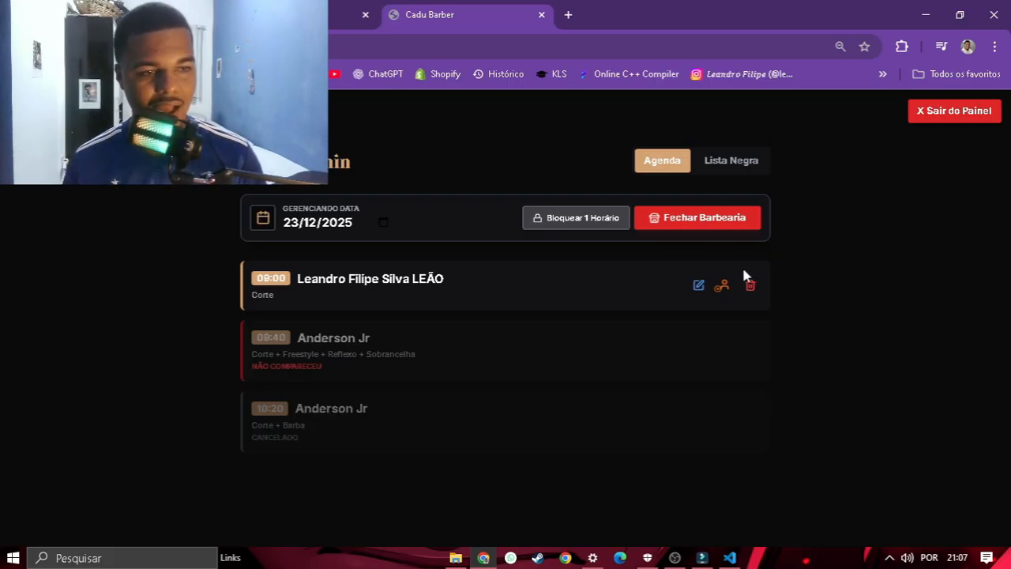
Step: Mark the 09:00 appointment as a no-show and view the Lista Negra tab
left_click(722, 285)
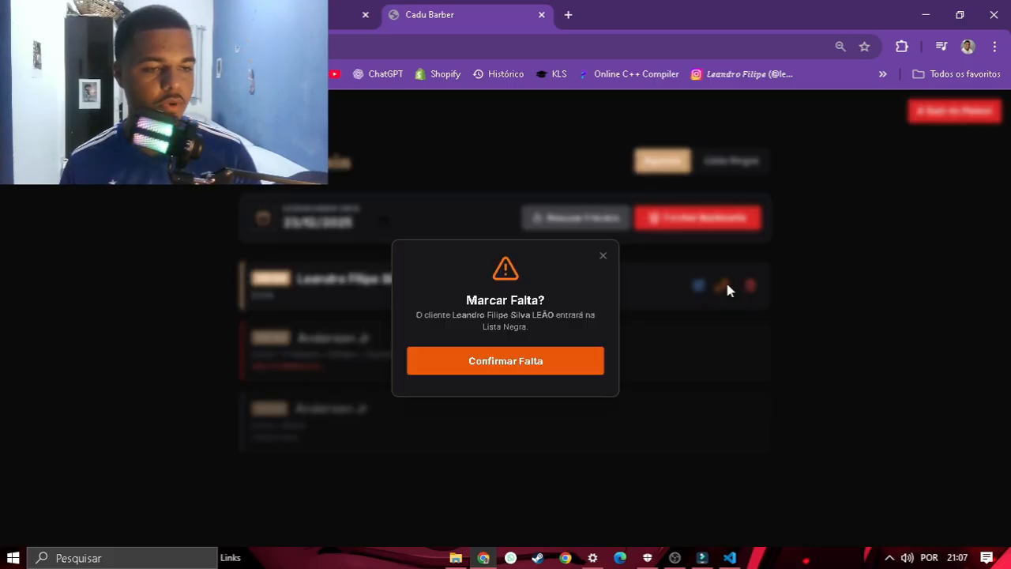
left_click(534, 366)
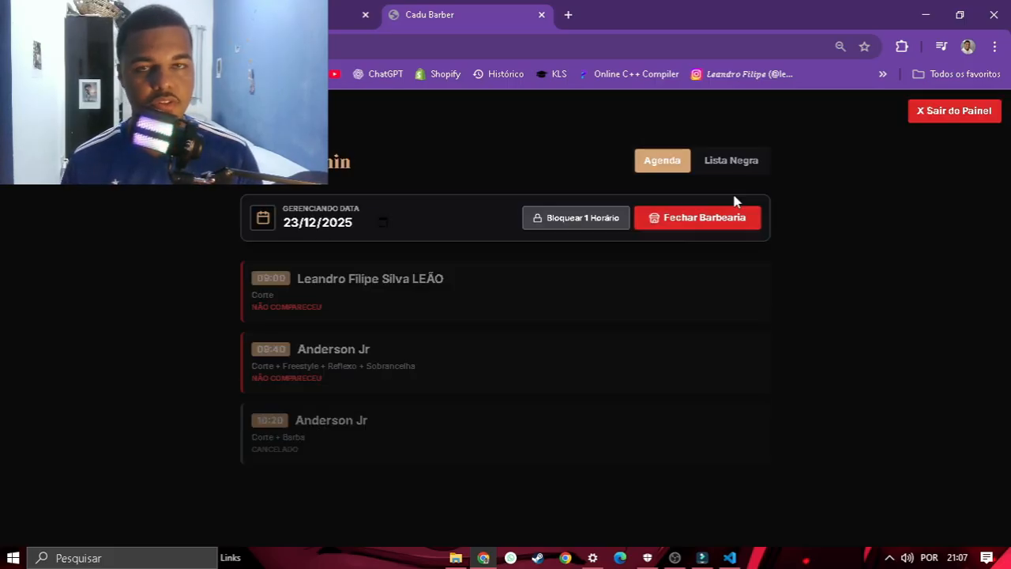
left_click(729, 163)
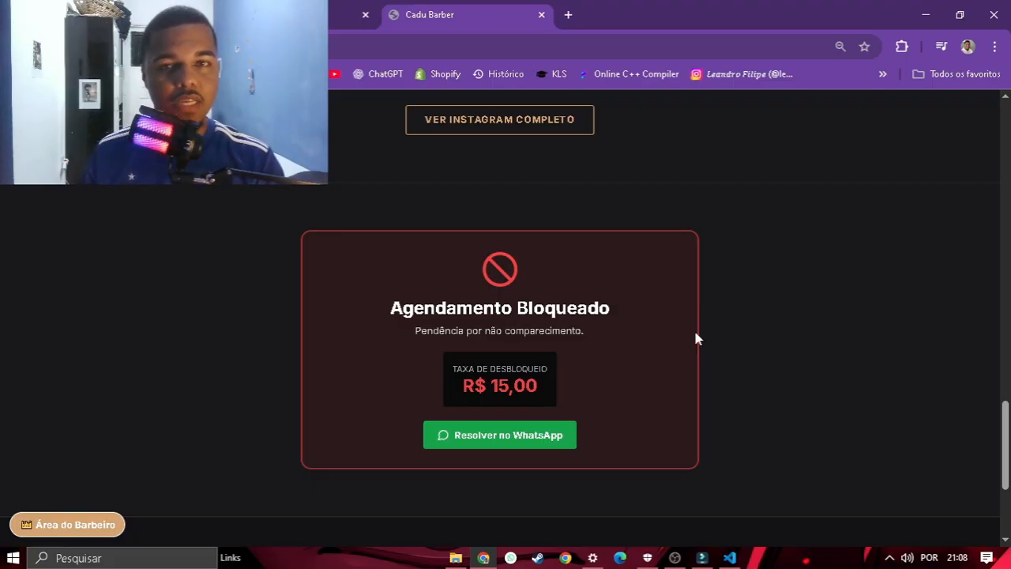
Step: Mark the client's R$ 15,00 debt as paid in Lista Negra and exit the panel
scroll(695, 338, "down", 1)
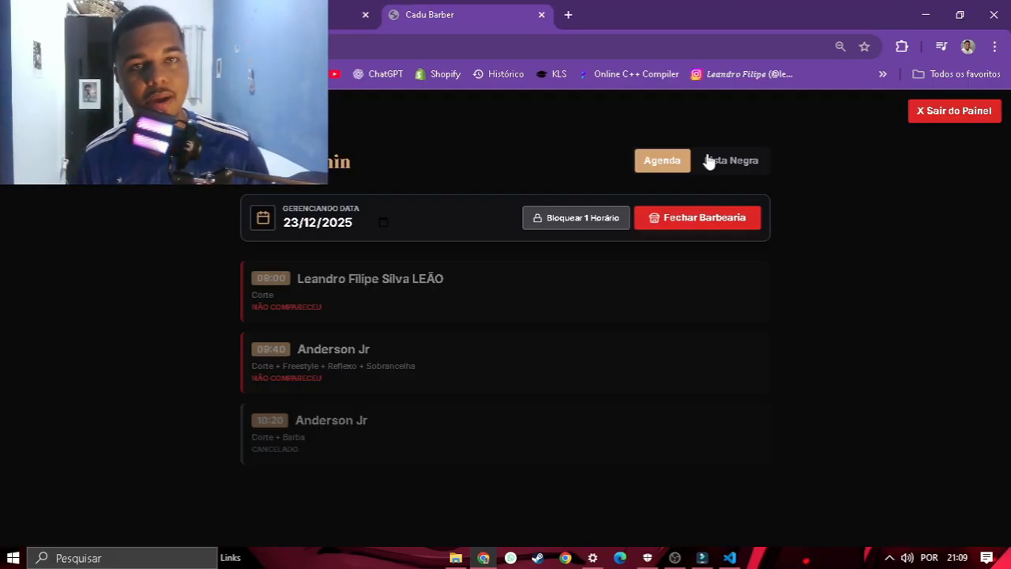
left_click(710, 162)
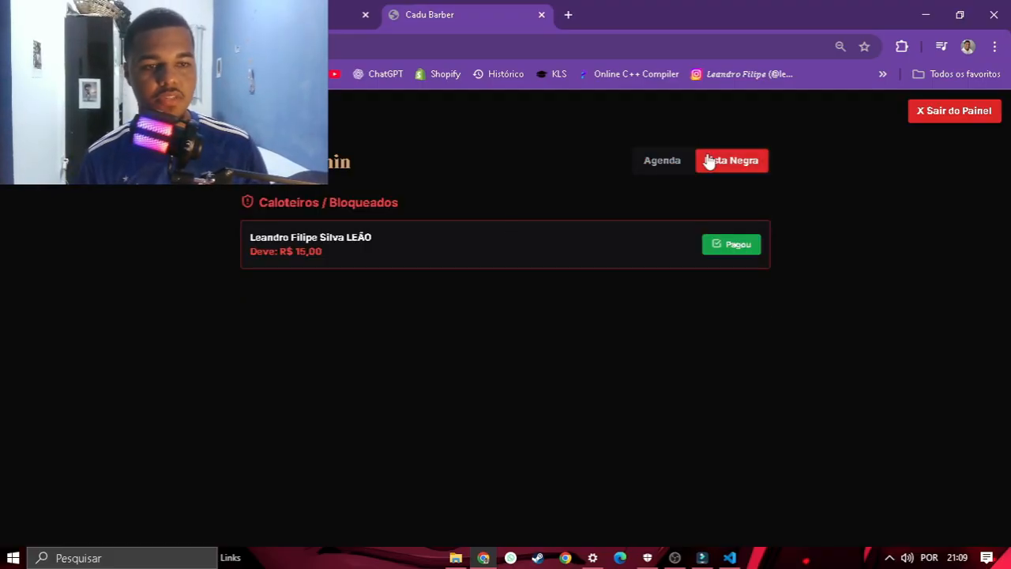
left_click(715, 250)
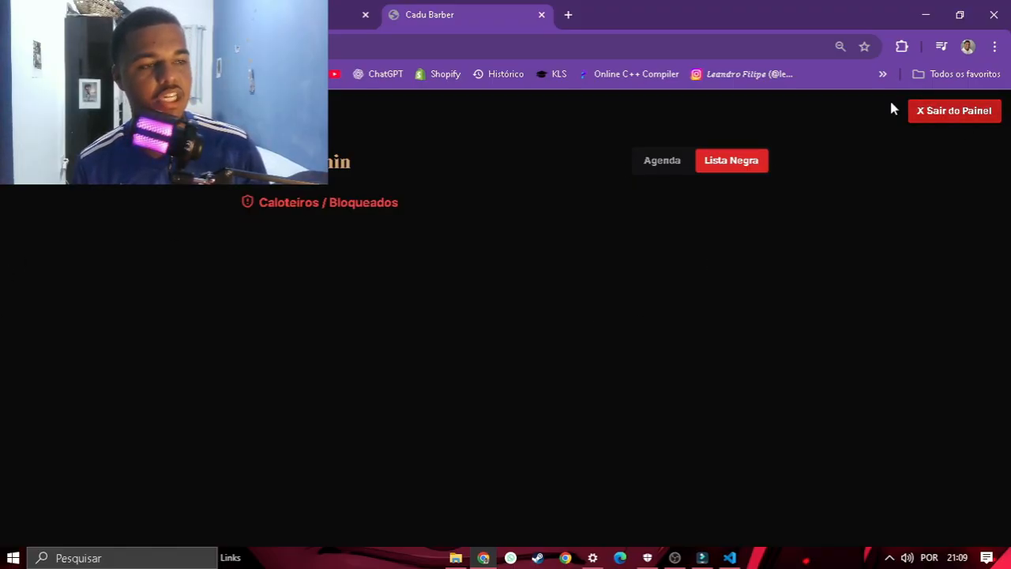
left_click(954, 111)
Step: Start a Luzes booking, then minimise and restore the browser to reach the admin agenda
scroll(494, 215, "down", 15)
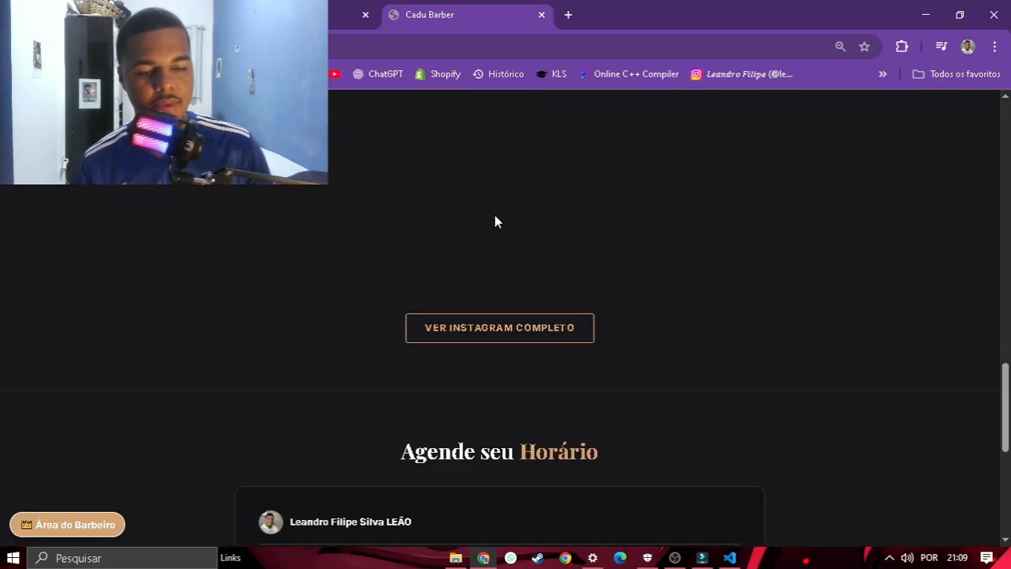
scroll(498, 211, "up", 15)
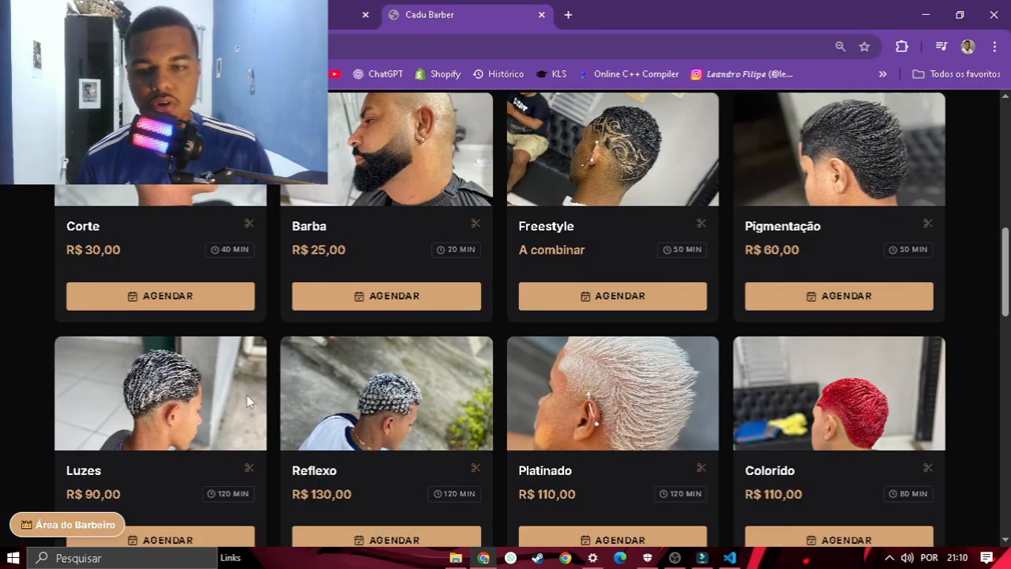
scroll(247, 395, "down", 2)
left_click(194, 392)
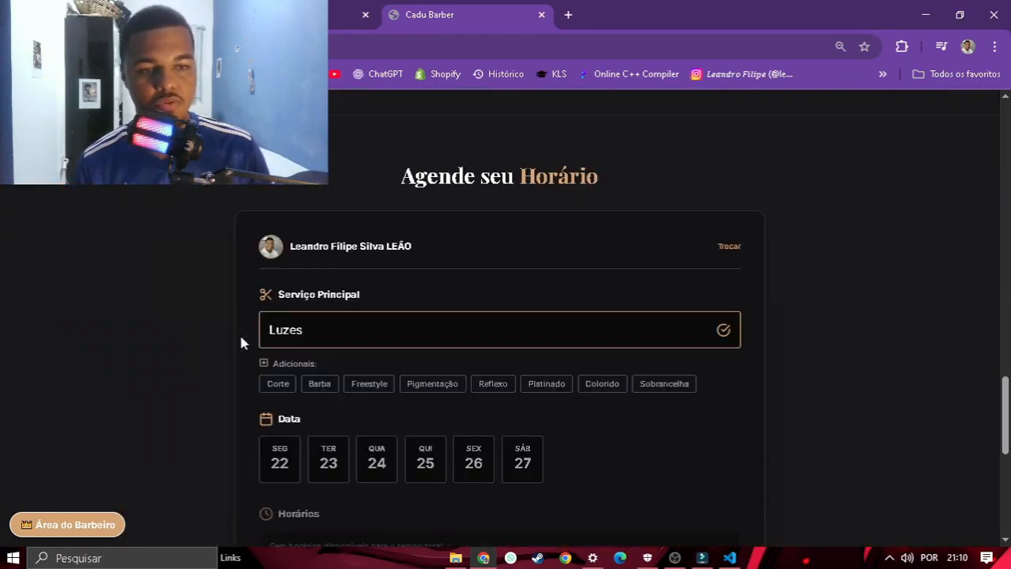
scroll(240, 333, "down", 2)
left_click(484, 557)
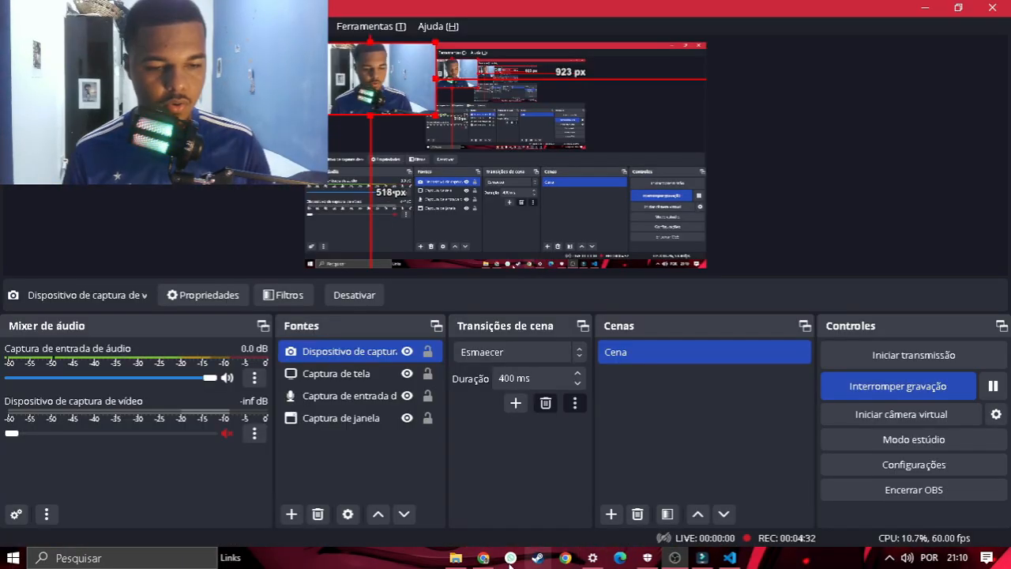
left_click(482, 558)
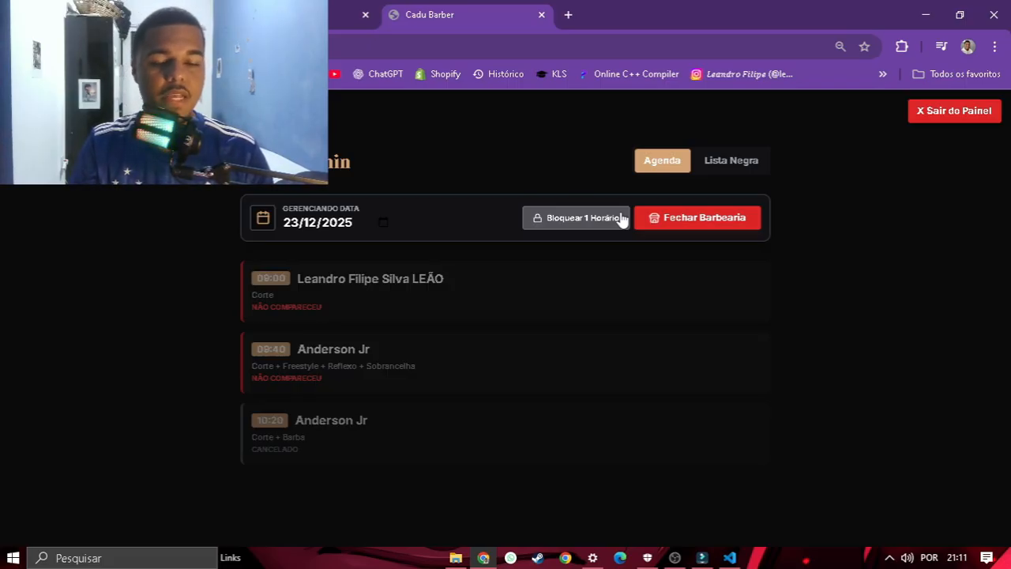
Step: Block the 11:40 slot on 23/12/2025, then exit the admin panel
left_click(594, 225)
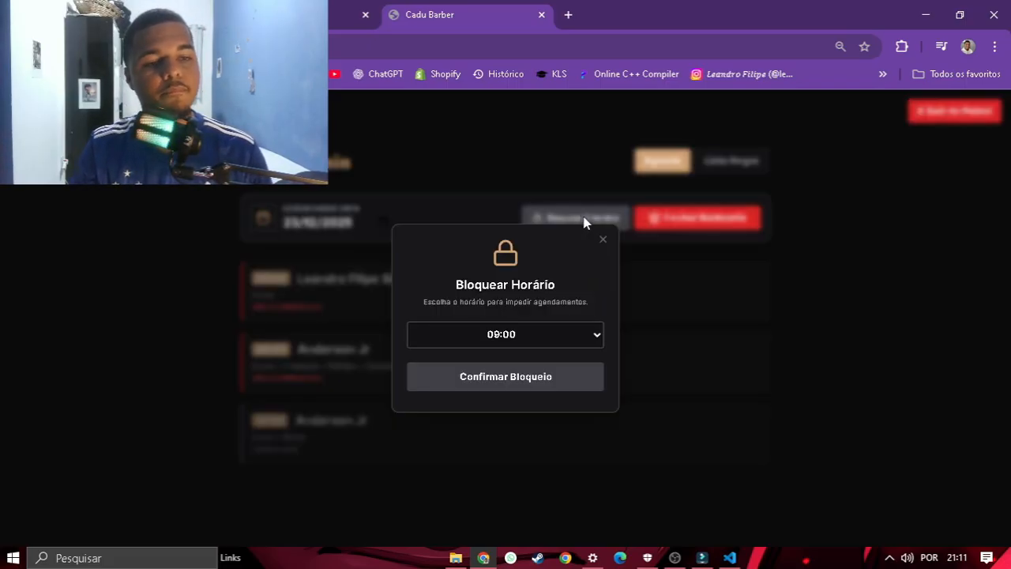
left_click(520, 334)
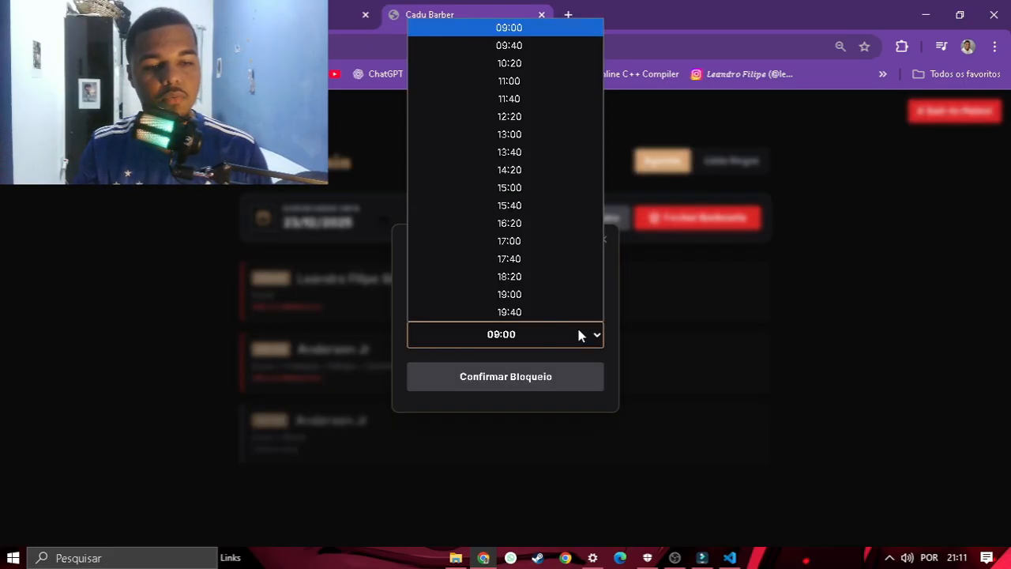
left_click(555, 103)
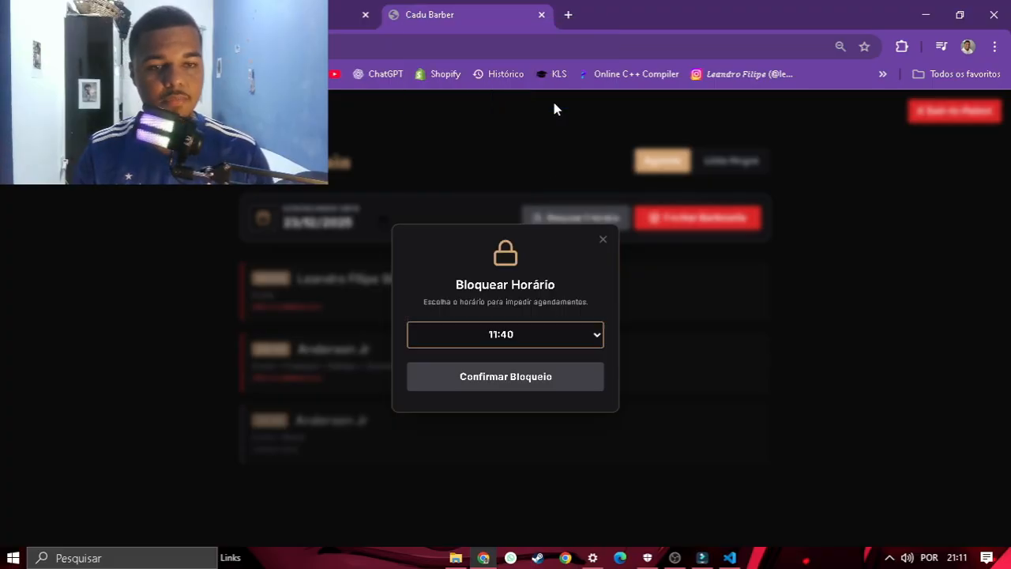
left_click(527, 385)
scroll(722, 274, "down", 1)
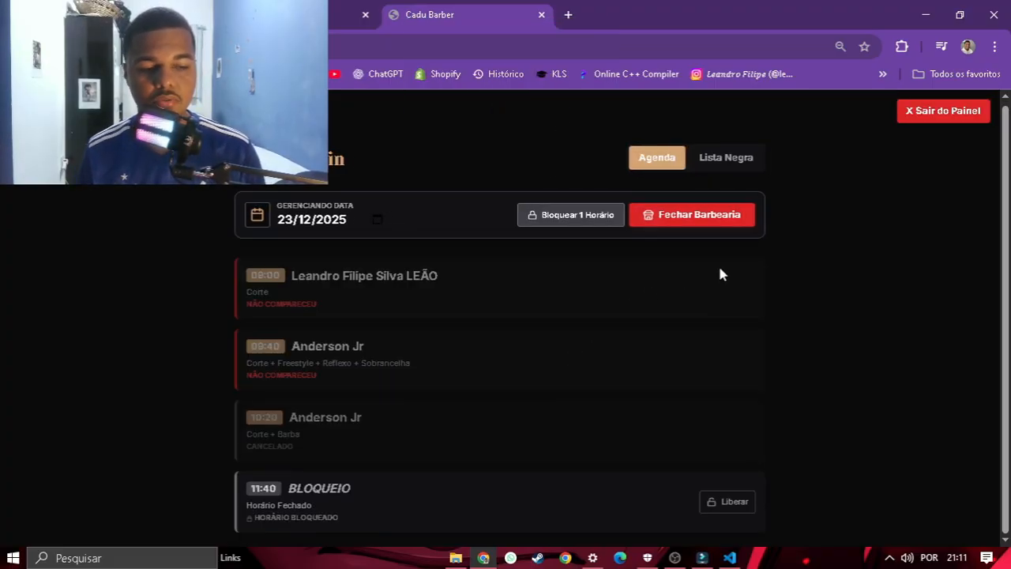
left_click(913, 108)
scroll(445, 277, "down", 15)
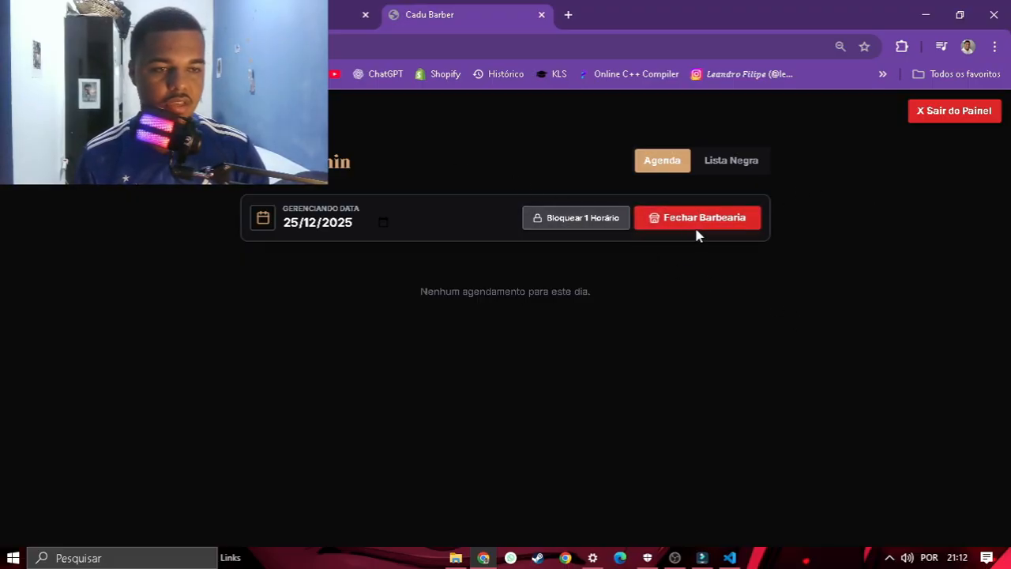
Step: Close the barbershop for all of 25/12/2025 with Fechar Barbearia, then exit the panel
left_click(381, 221)
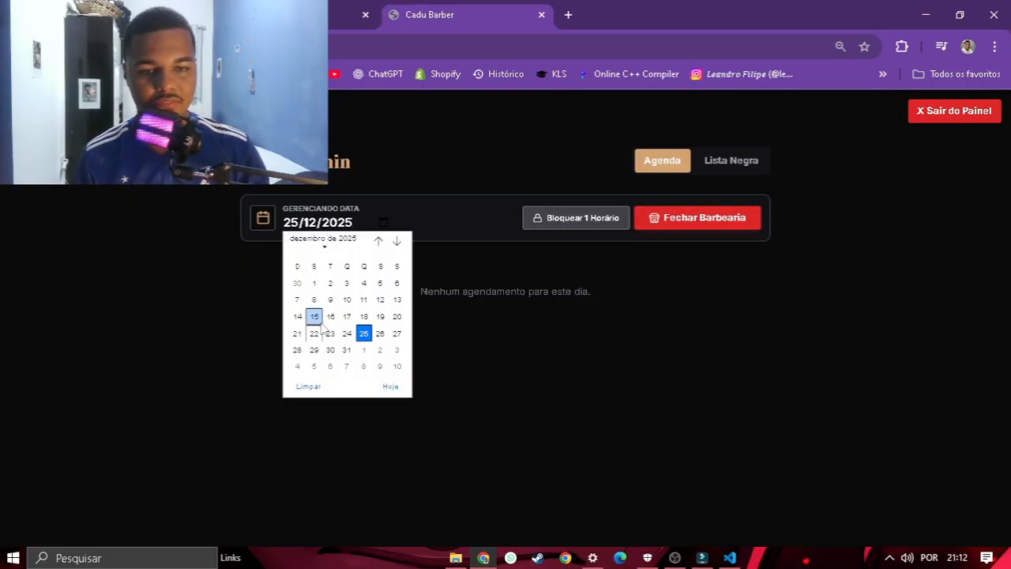
left_click(362, 337)
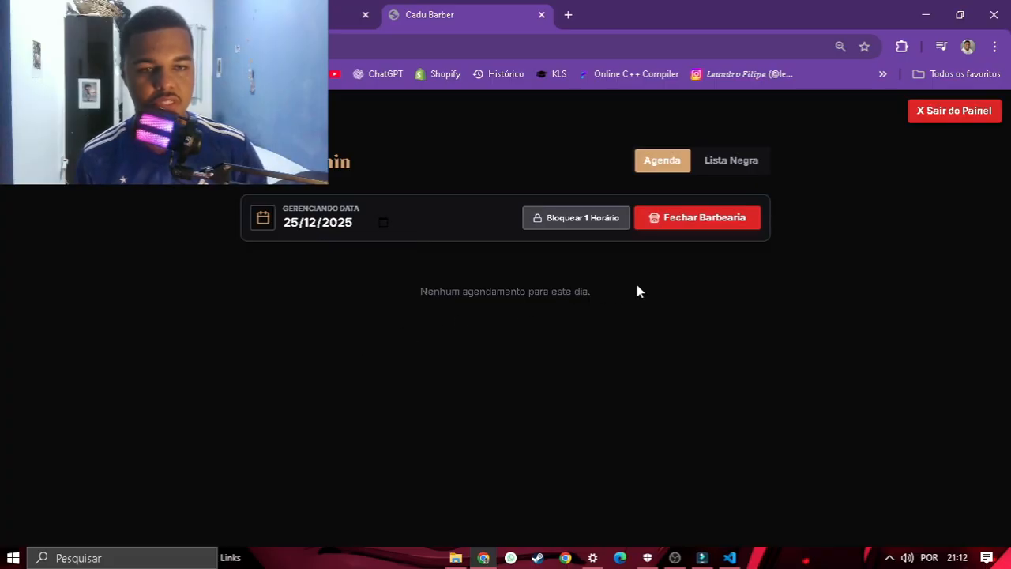
left_click(697, 226)
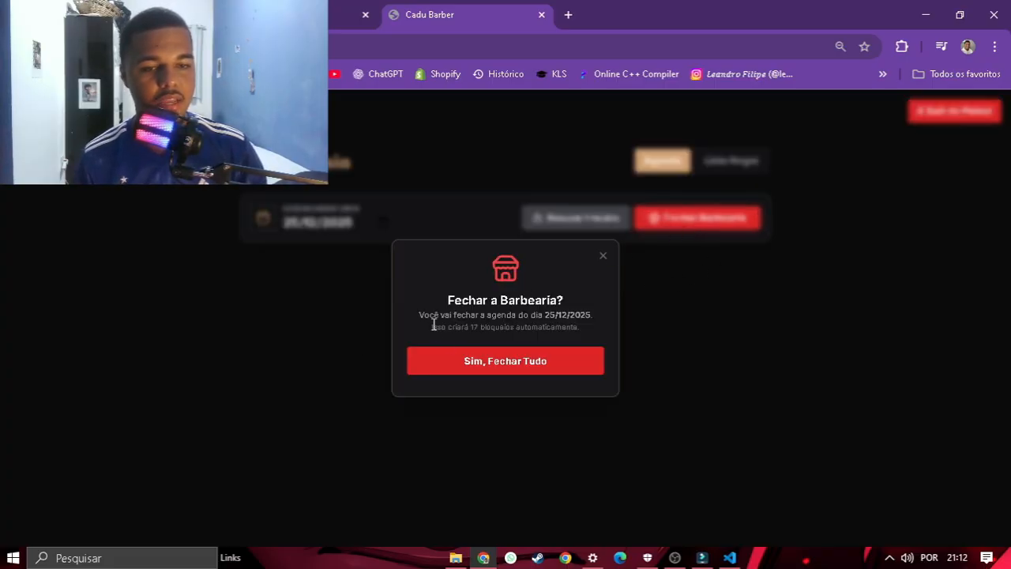
left_click(465, 361)
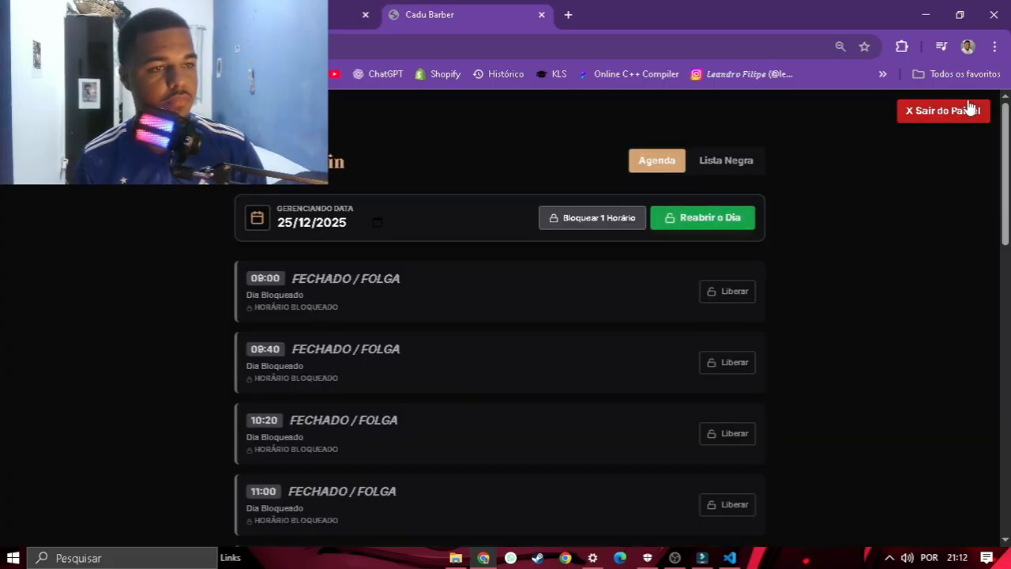
left_click(940, 110)
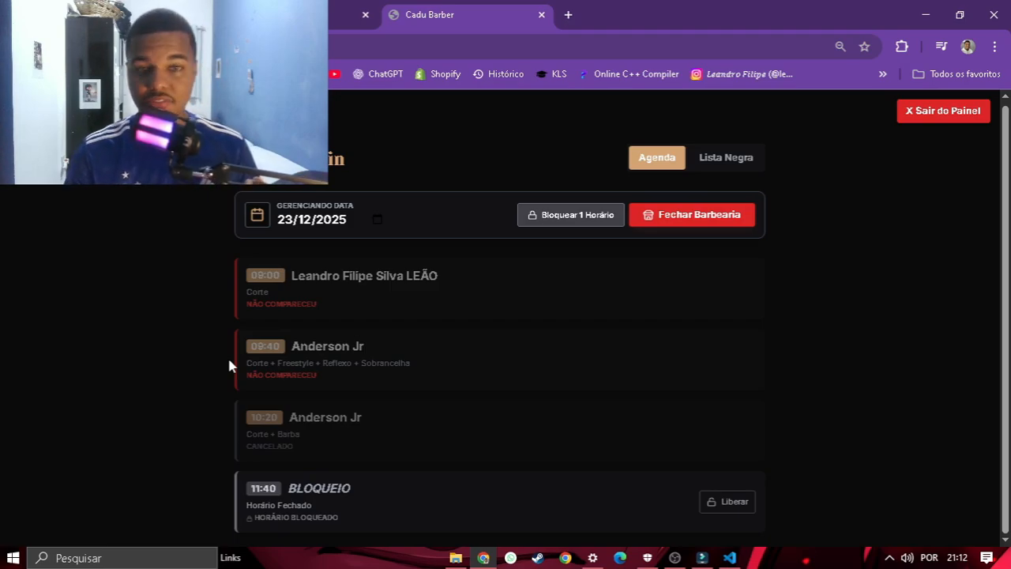
Step: Switch the admin agenda to 25 December and confirm Reabrir o Dia, then exit the panel
scroll(337, 222, "up", 1)
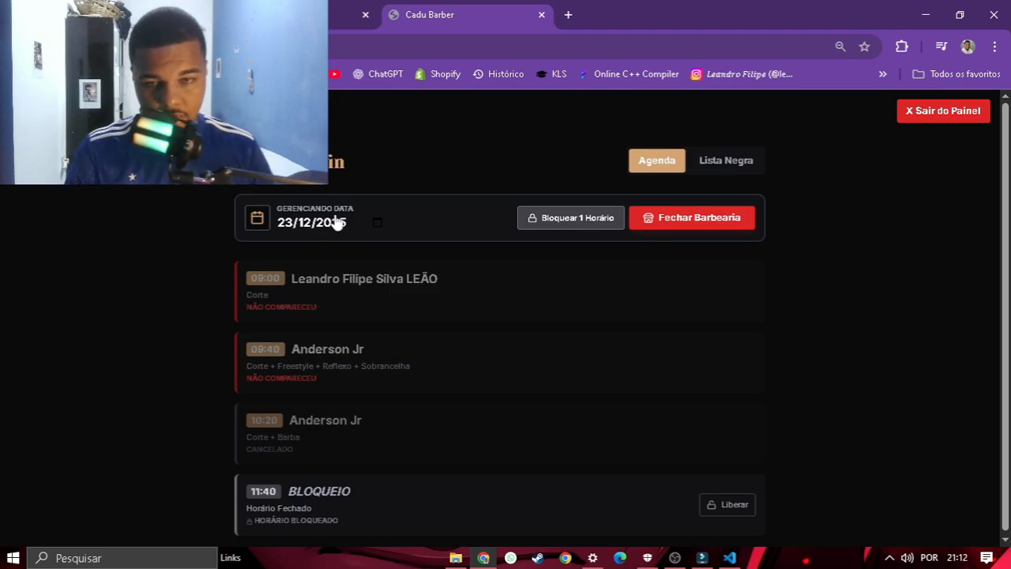
left_click(379, 222)
left_click(357, 330)
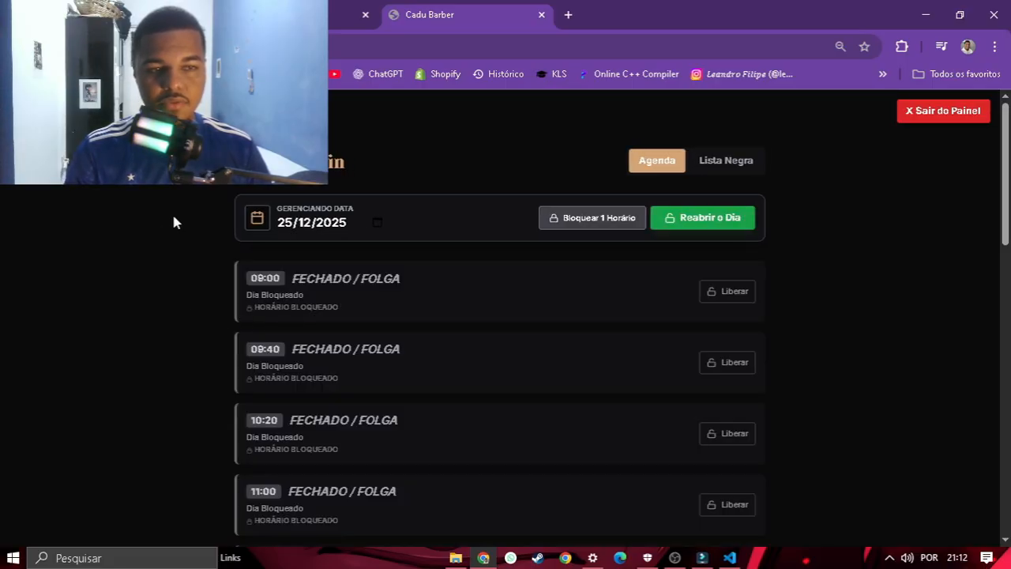
left_click(683, 224)
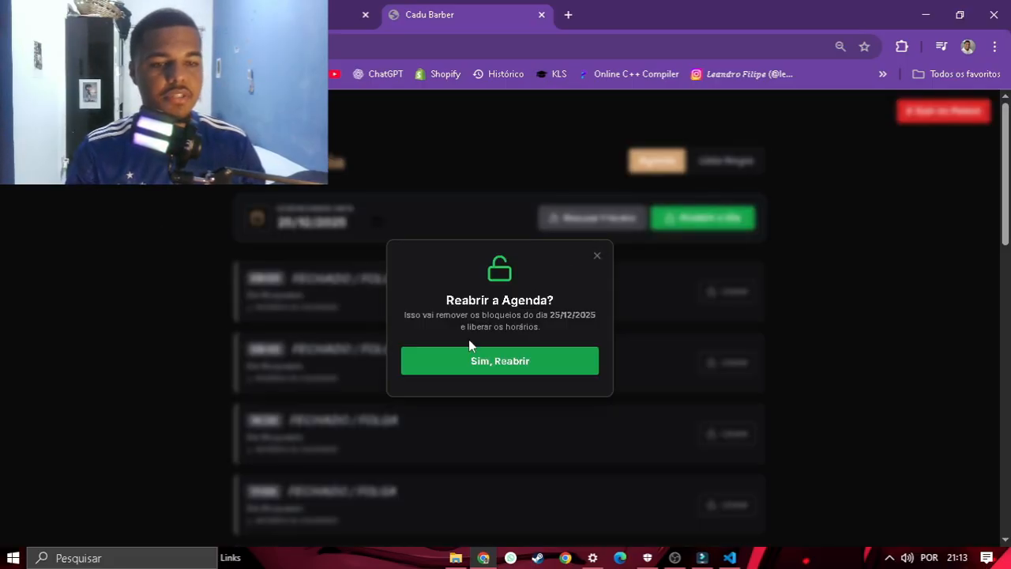
left_click(450, 365)
left_click(932, 121)
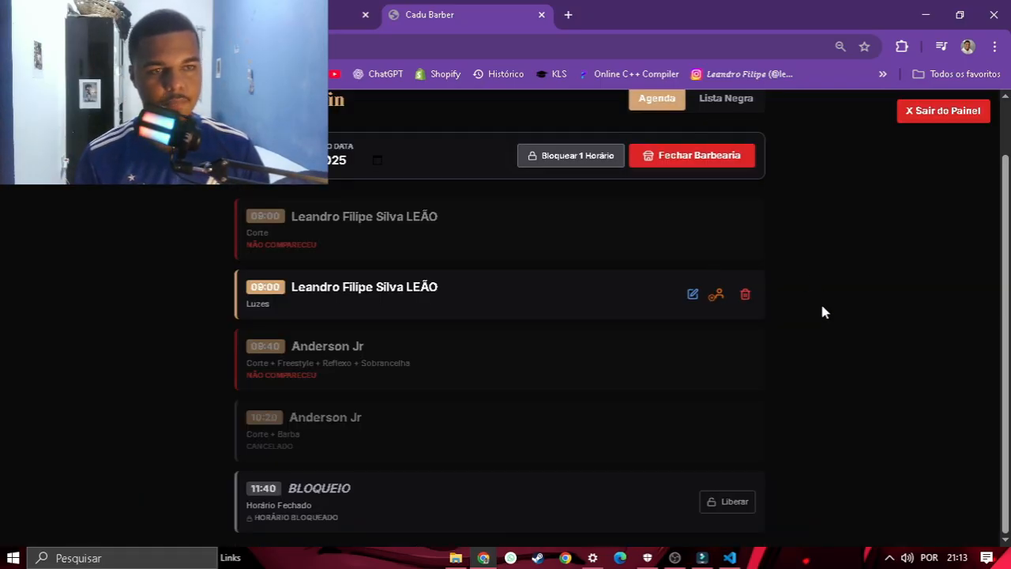
Step: Delete the 09:00 Luzes booking with Sim, Cancelar, then return to the public booking form
scroll(821, 312, "up", 1)
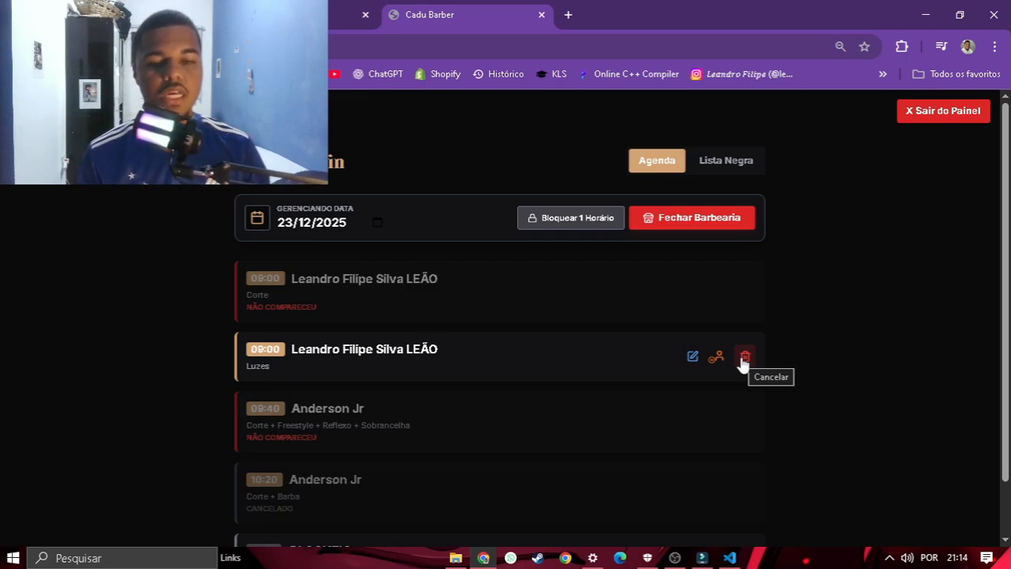
left_click(742, 359)
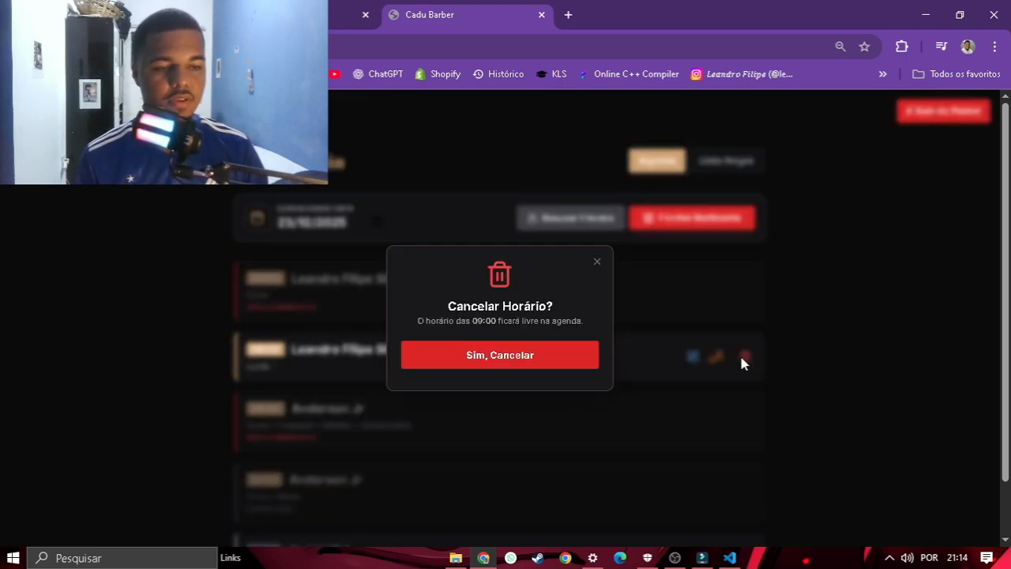
left_click(589, 260)
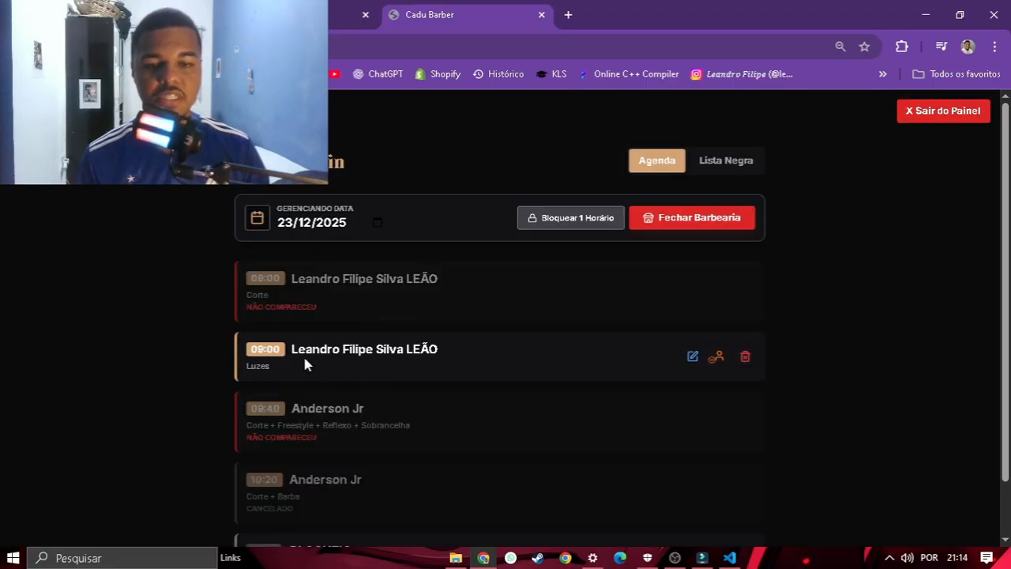
left_click(739, 364)
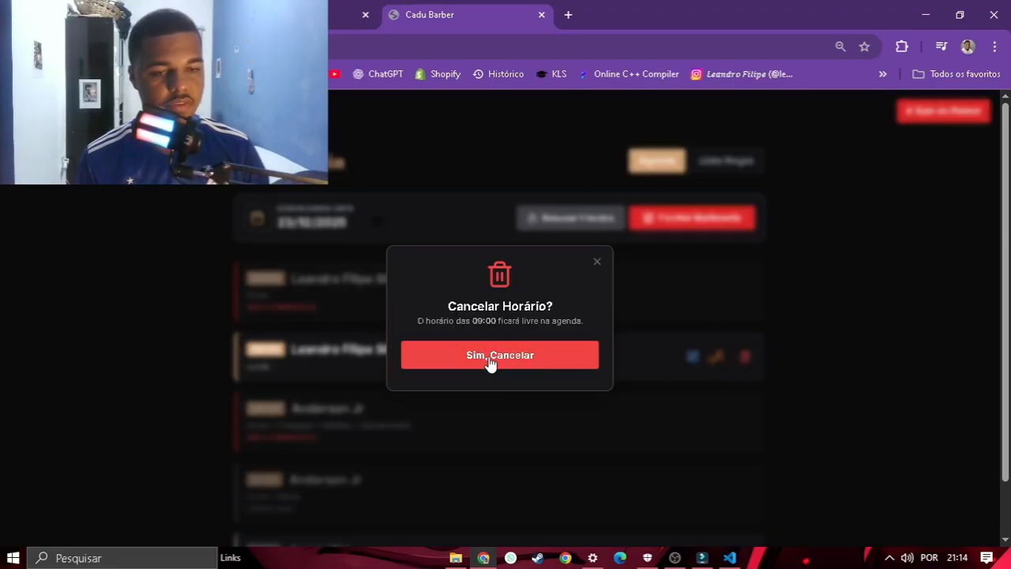
left_click(463, 358)
left_click(947, 124)
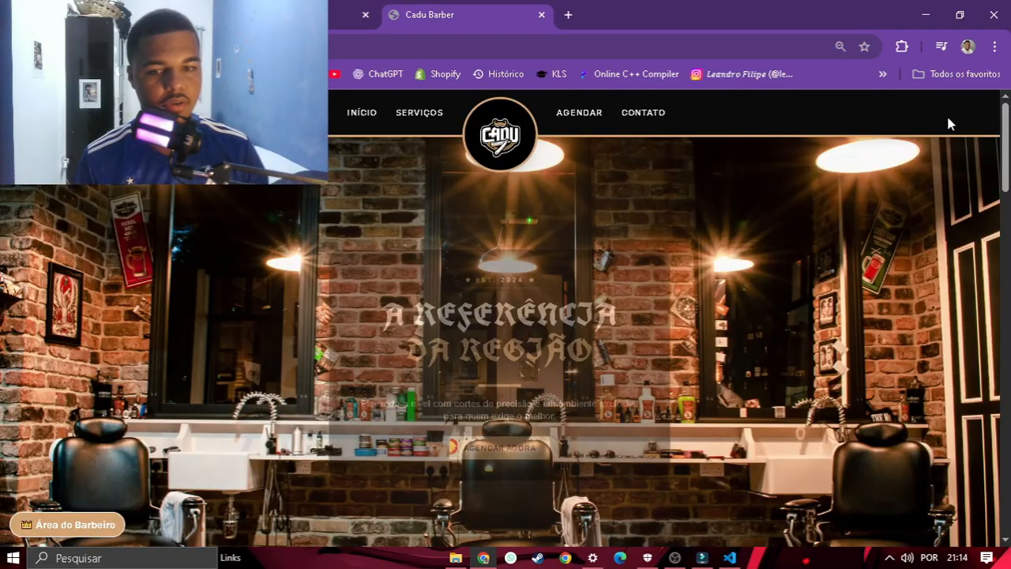
scroll(469, 221, "down", 10)
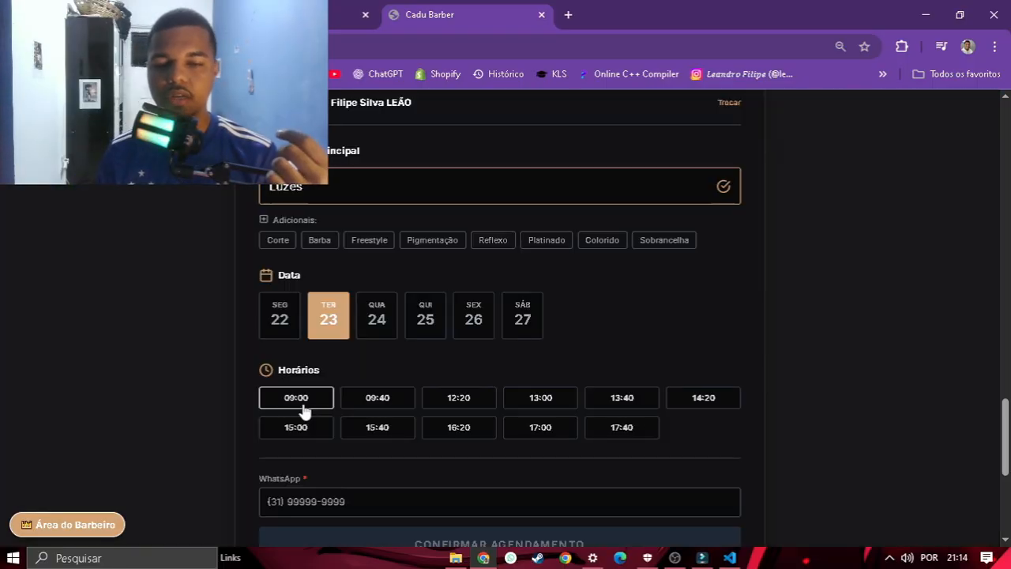